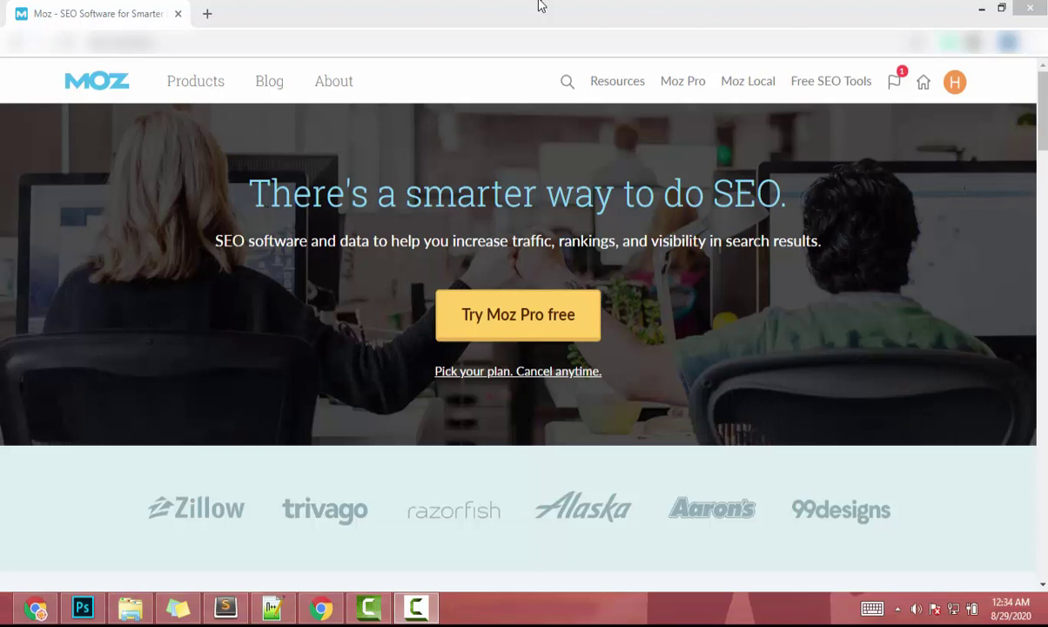
- Open Keyword Research > Keyword Overview from Moz Pro Home, keeping the market as United States - en-US
click(540, 6)
click(695, 82)
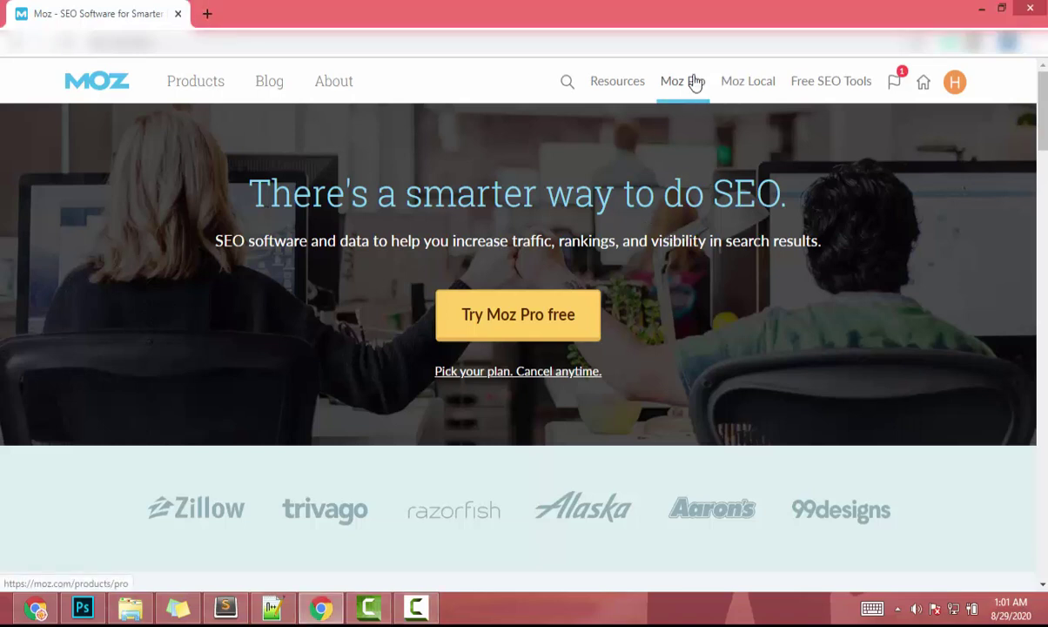
mouse_move(695, 82)
click(574, 131)
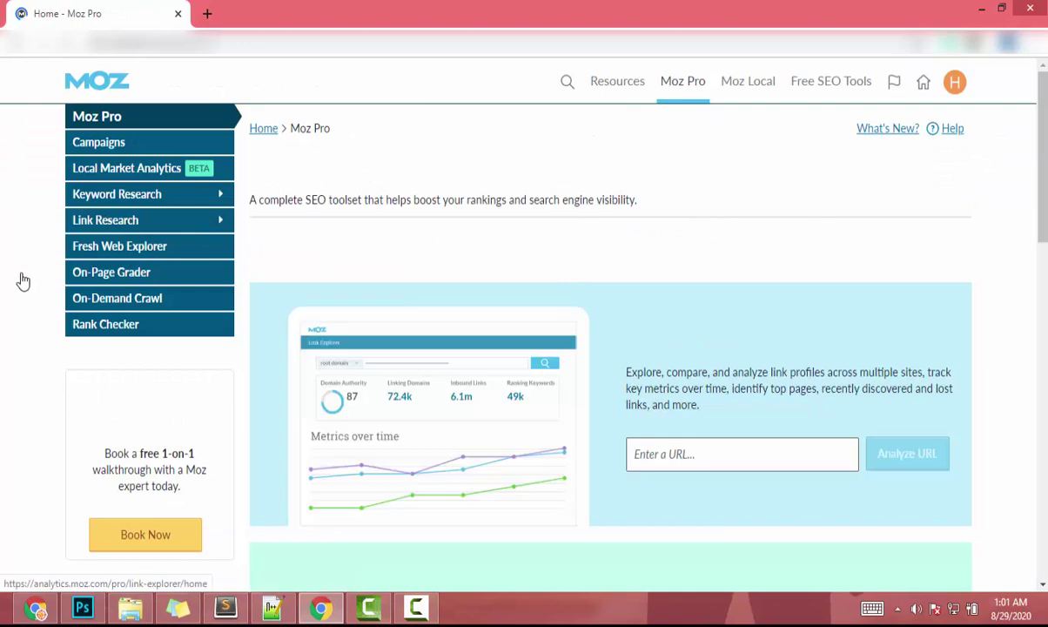
click(120, 195)
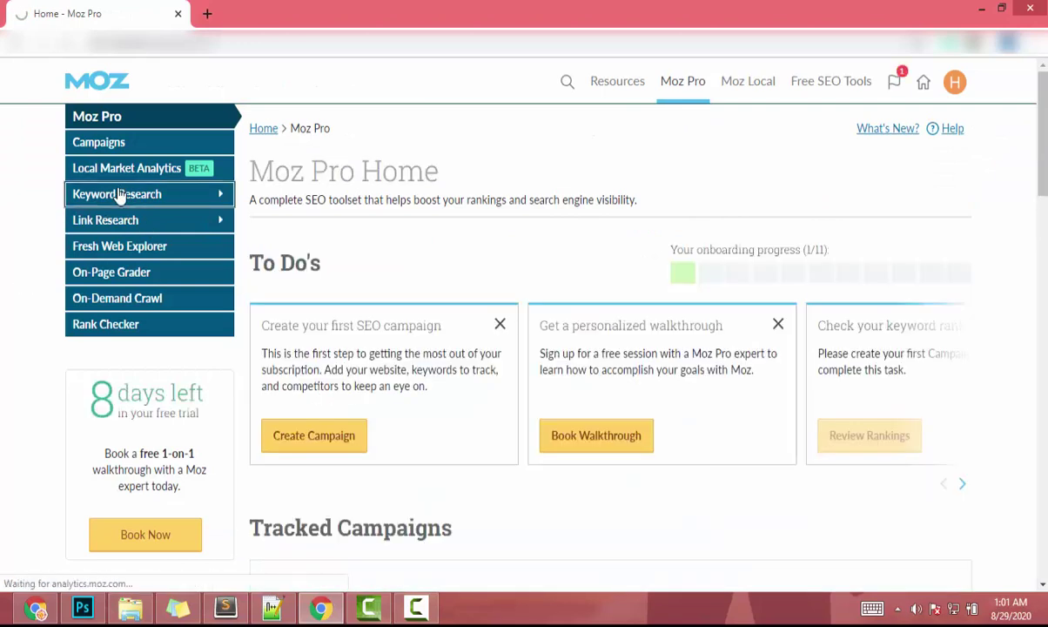
click(119, 307)
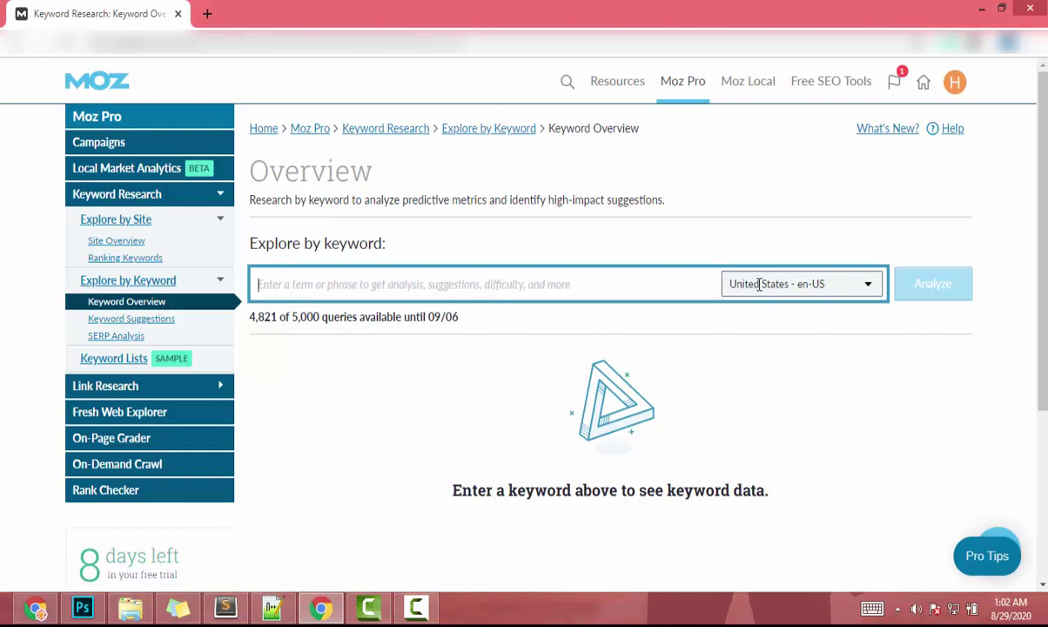
click(841, 288)
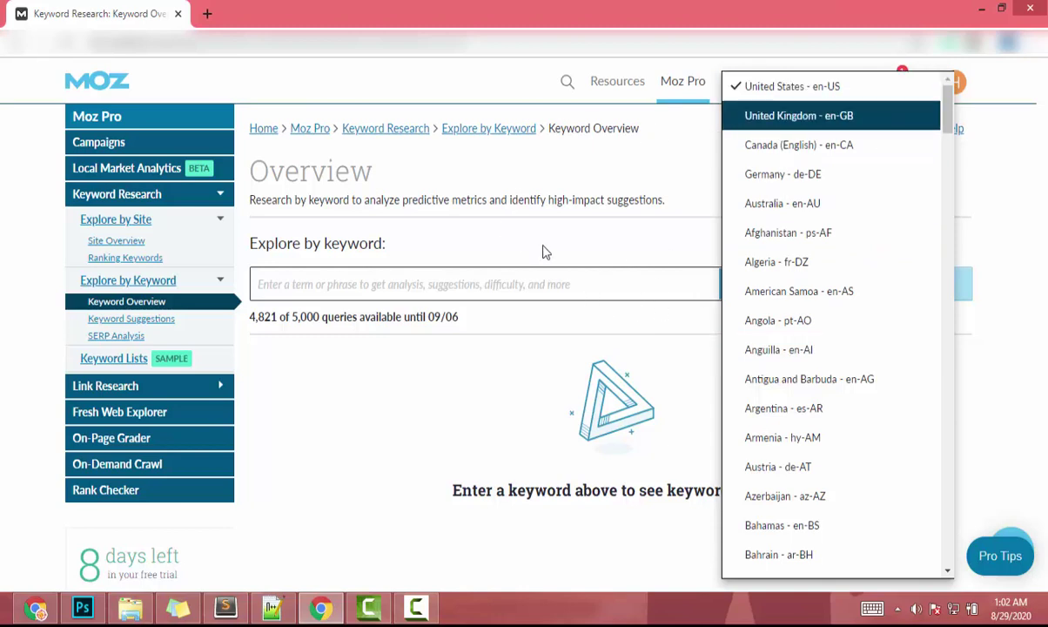
click(475, 287)
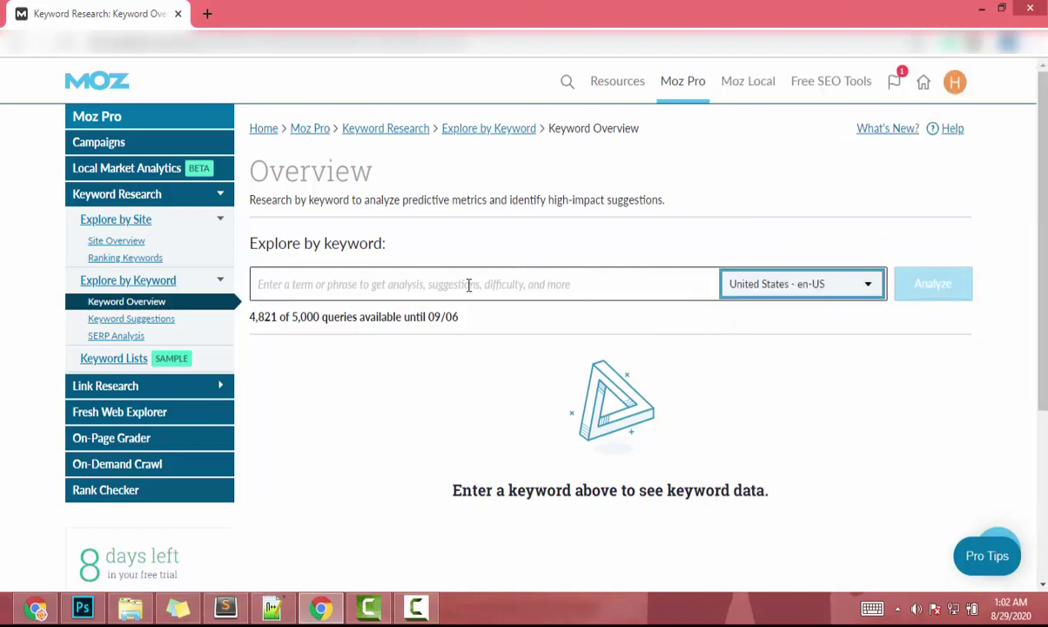
click(386, 282)
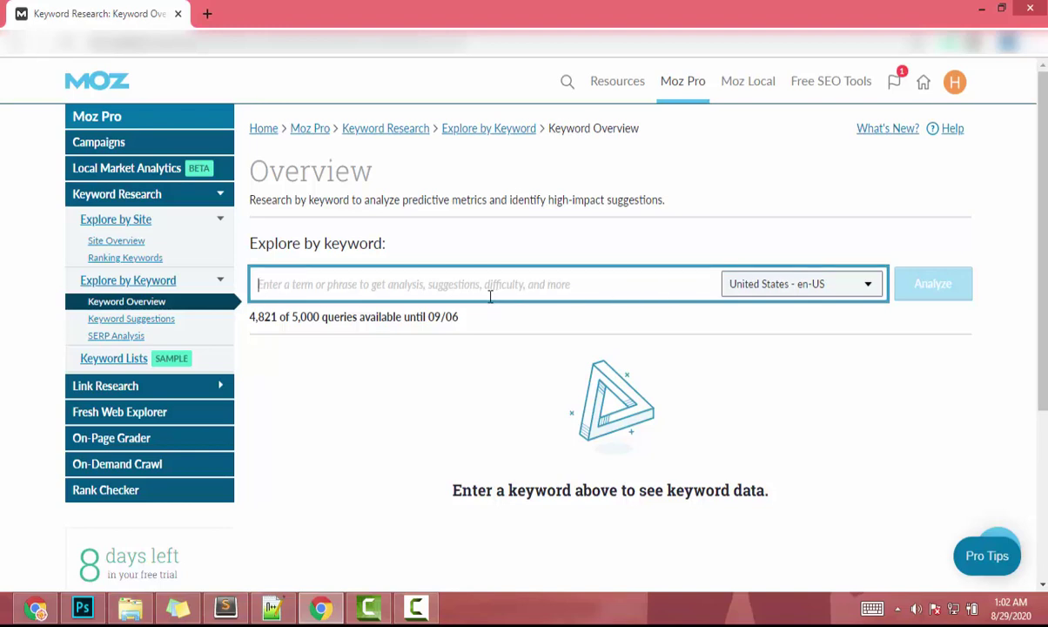
- Analyze 'how to make a cake' to see its volume, difficulty 53, CTR and priority 66
text(how)
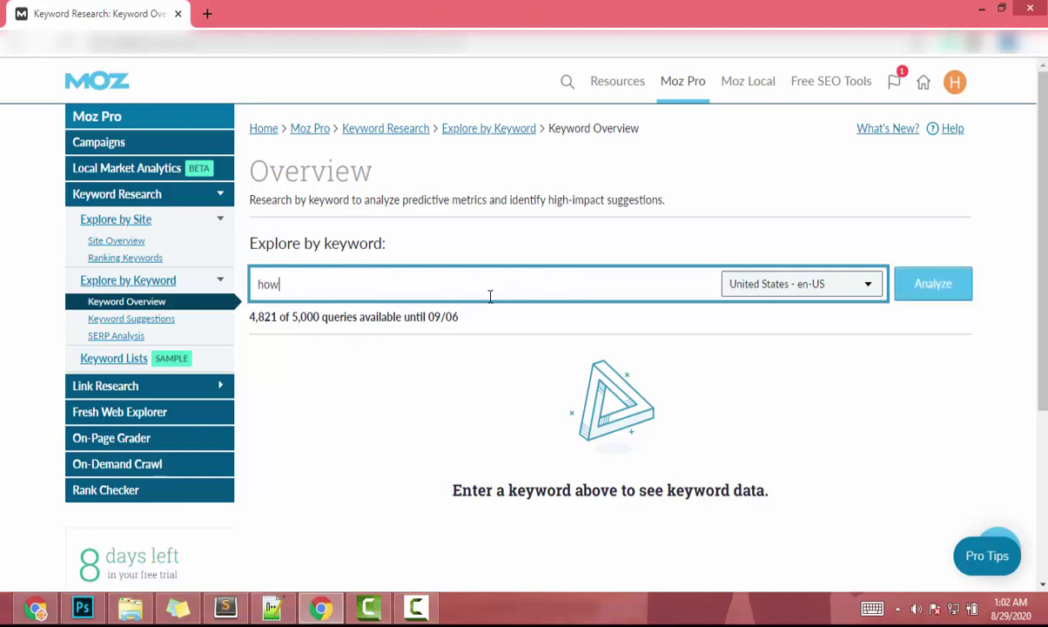
text( to make a cake)
click(952, 292)
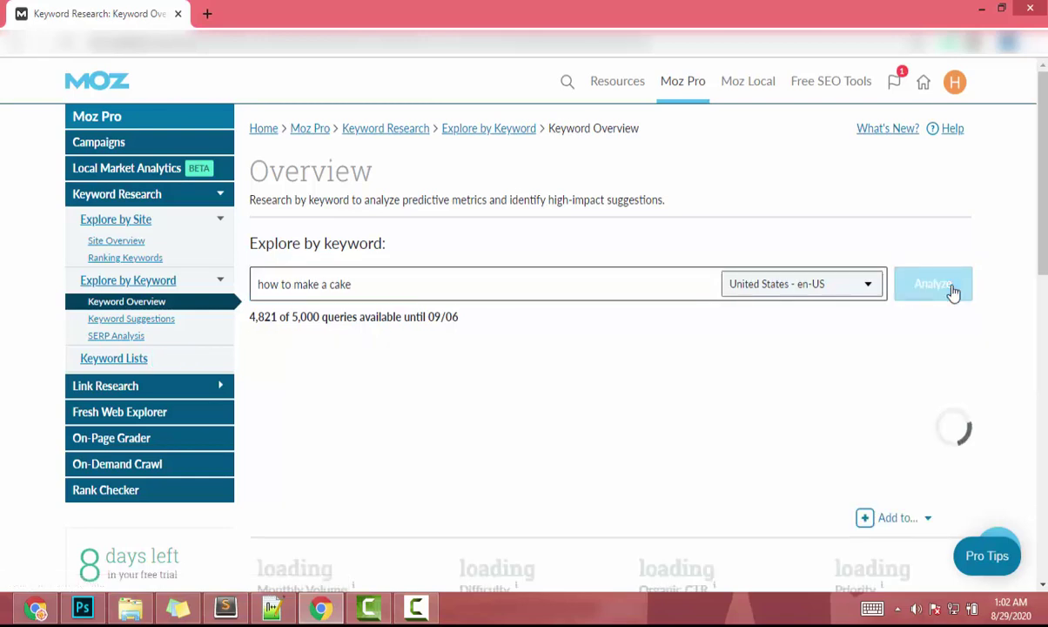
scroll(505, 374, down, 1)
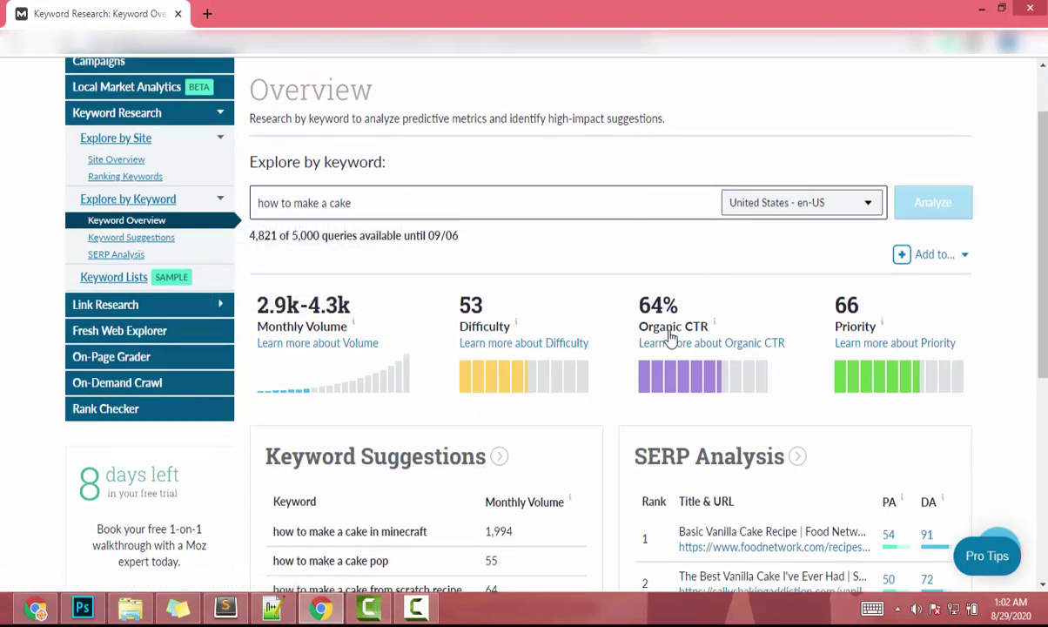
mouse_move(696, 338)
- Open the full SERP analysis for 'how to make a cake' and scroll through its 7 organic results
scroll(468, 295, down, 3)
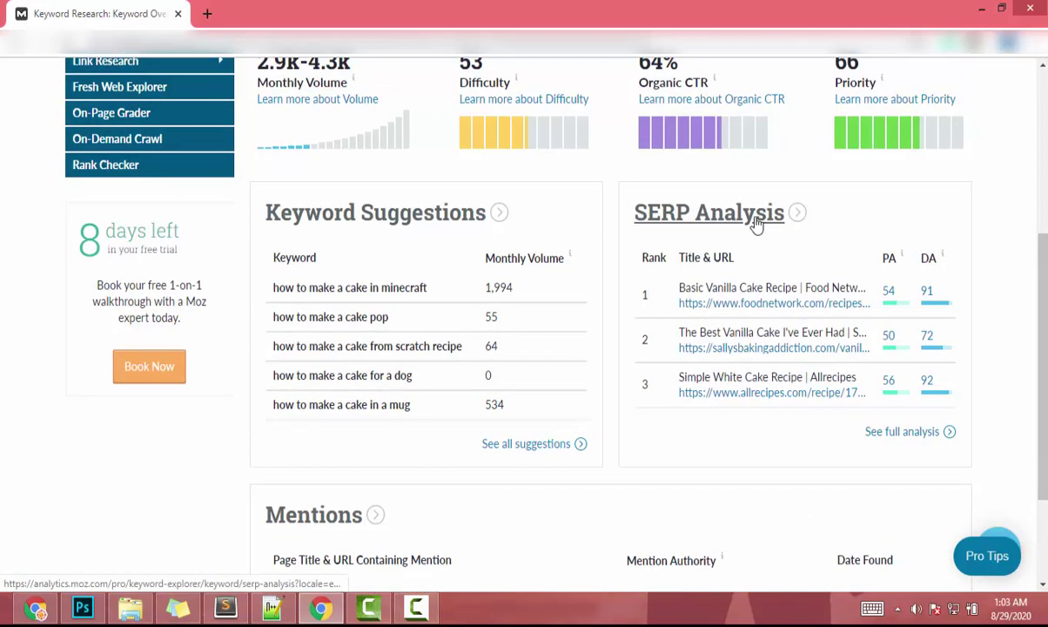
click(888, 441)
scroll(377, 367, down, 2)
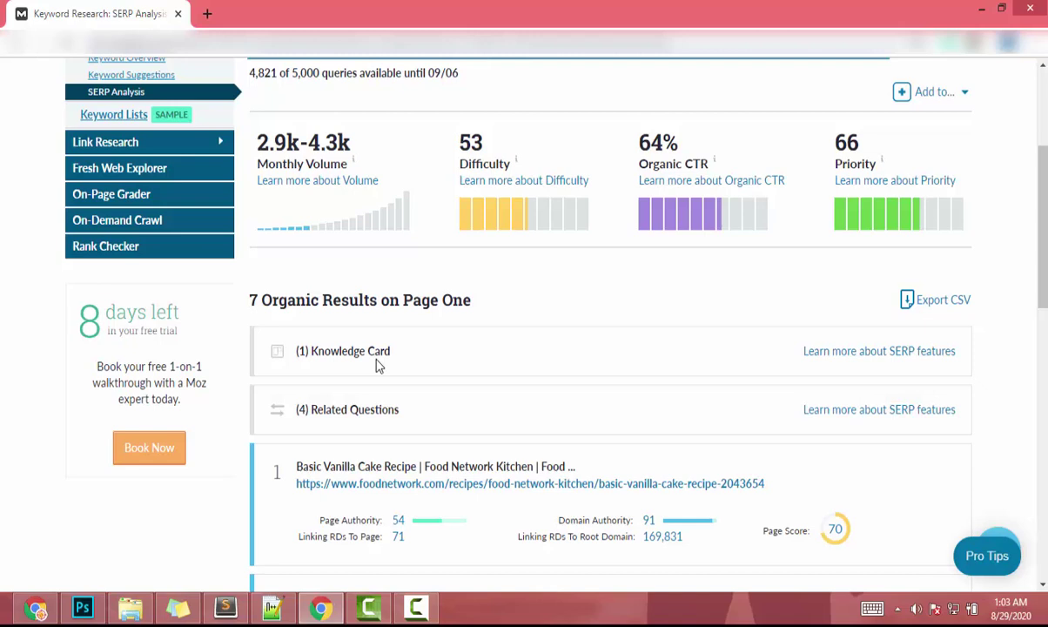
scroll(379, 366, down, 2)
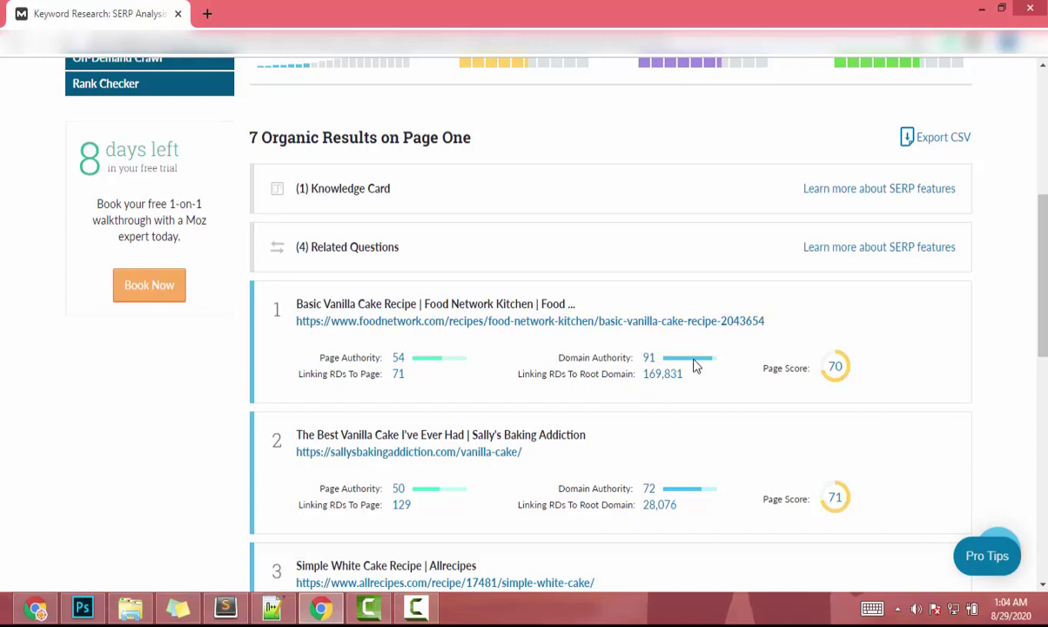
scroll(694, 365, down, 8)
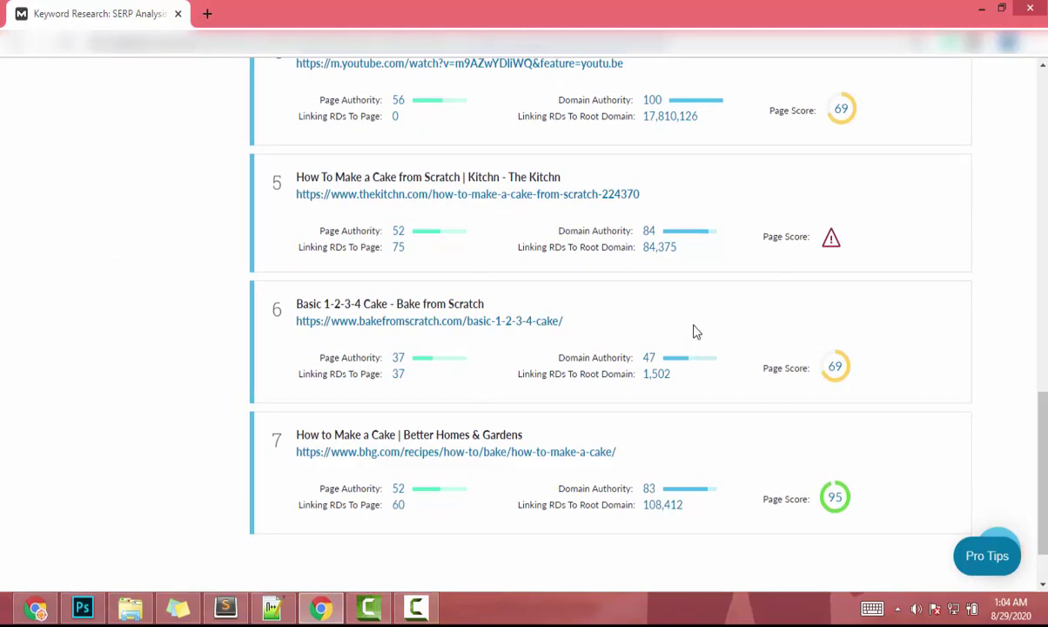
scroll(693, 368, down, 2)
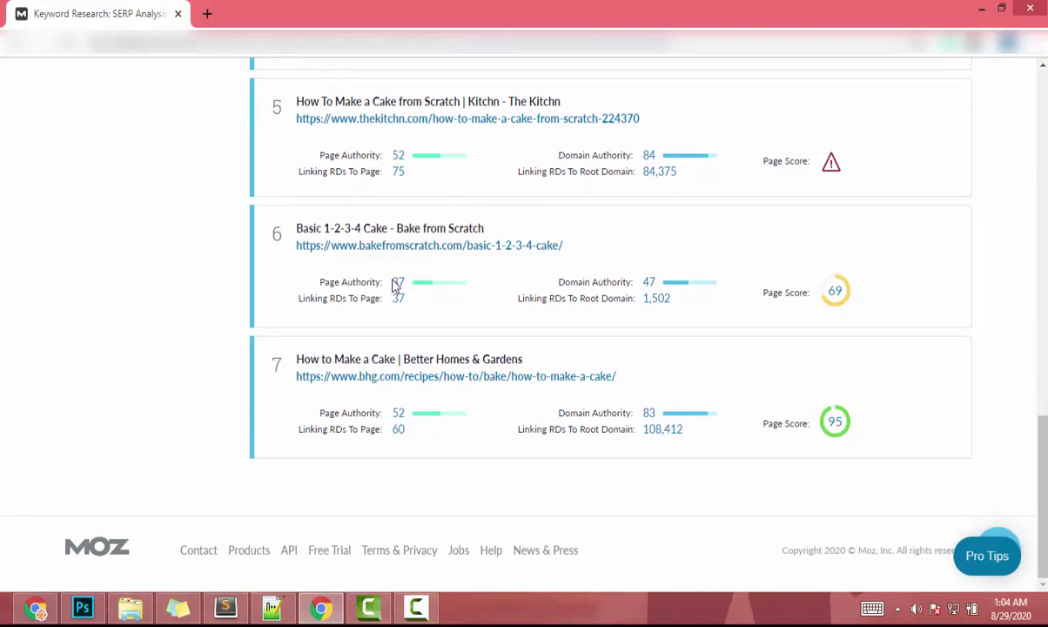
- Copy the link address of result 6, the bakefromscratch 1-2-3-4 cake page
right_click(422, 247)
click(474, 348)
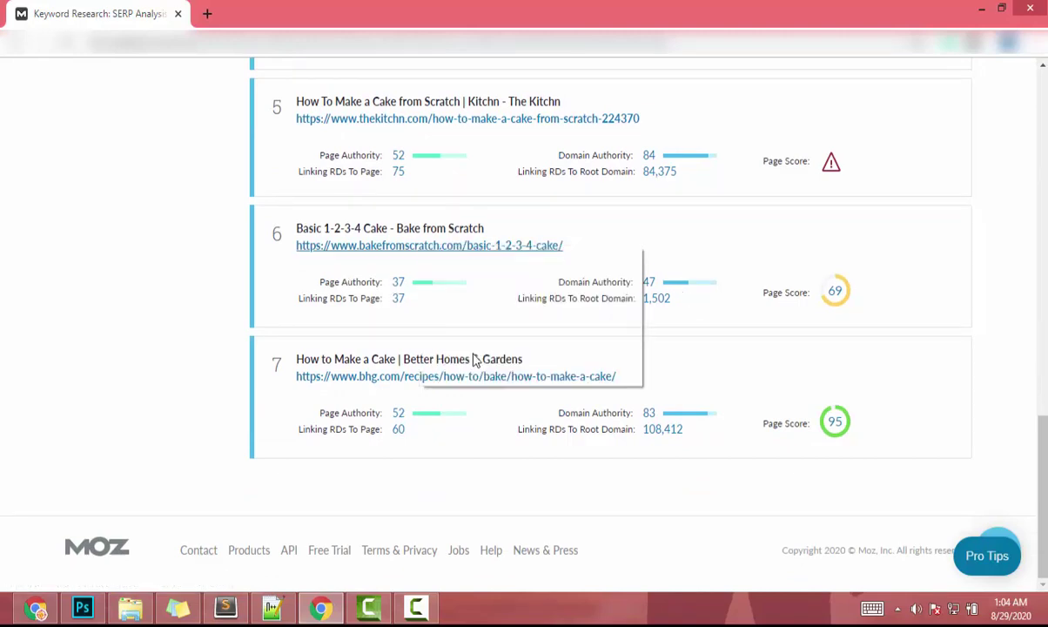
scroll(157, 370, up, 5)
scroll(157, 369, up, 7)
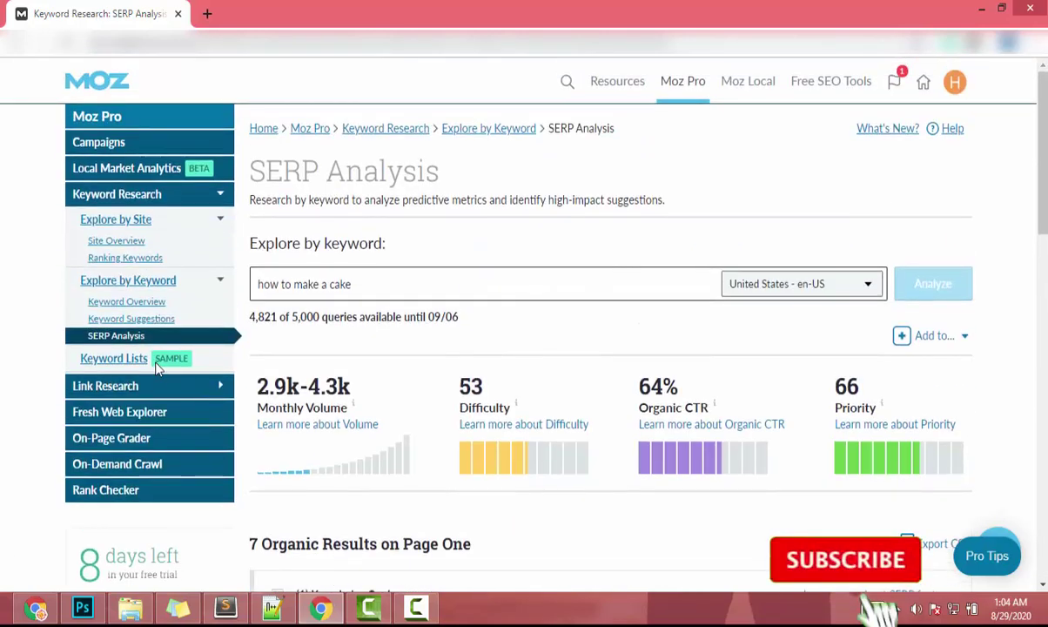
- Open Site Overview in a new browser tab
right_click(129, 247)
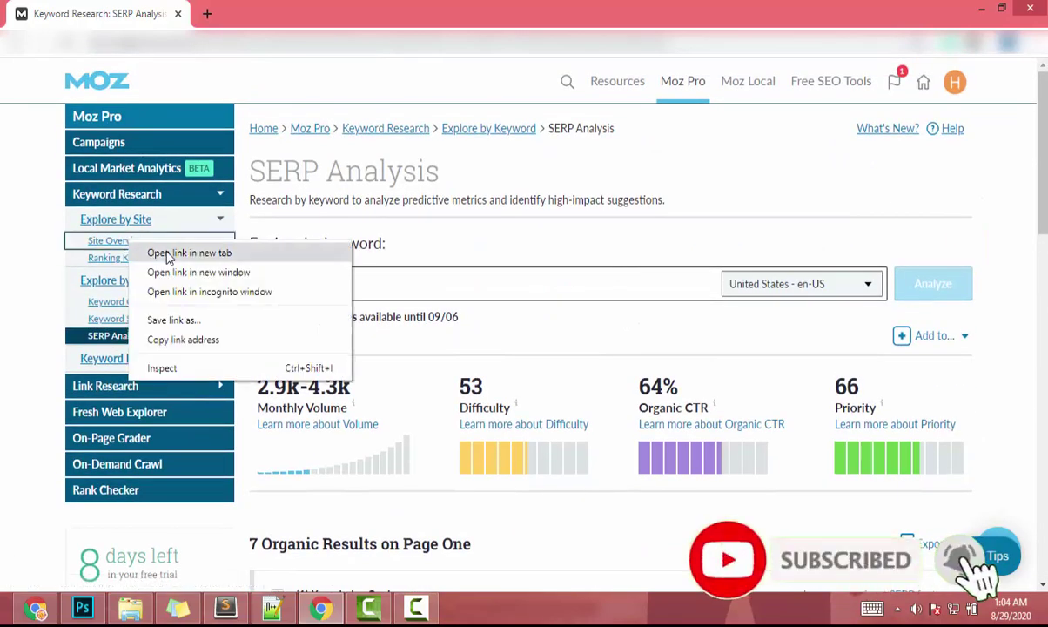
click(136, 255)
click(252, 10)
key(ctrl+w)
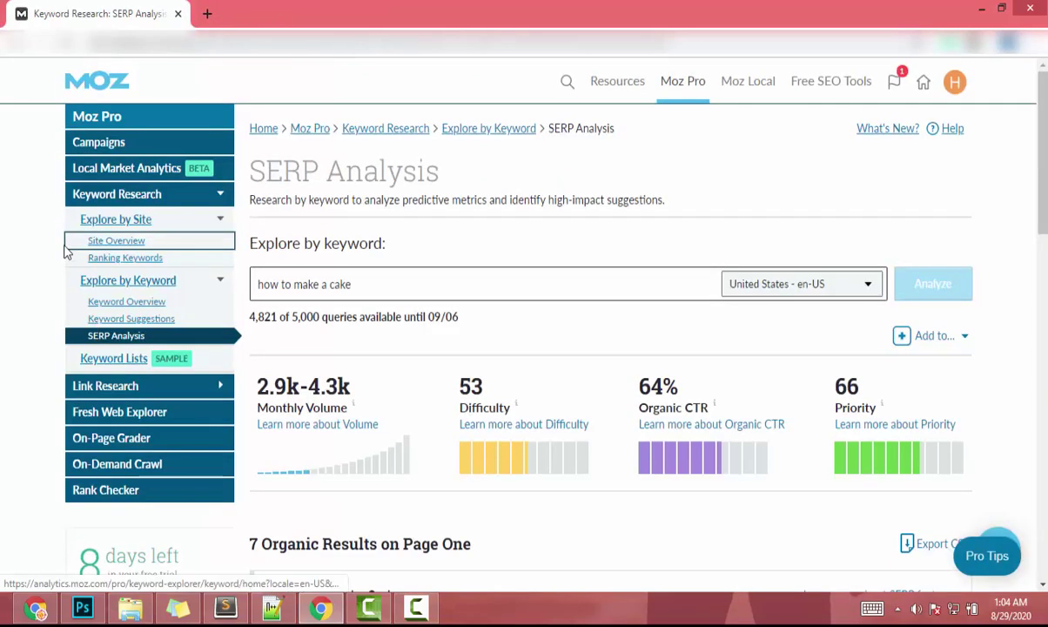
right_click(113, 250)
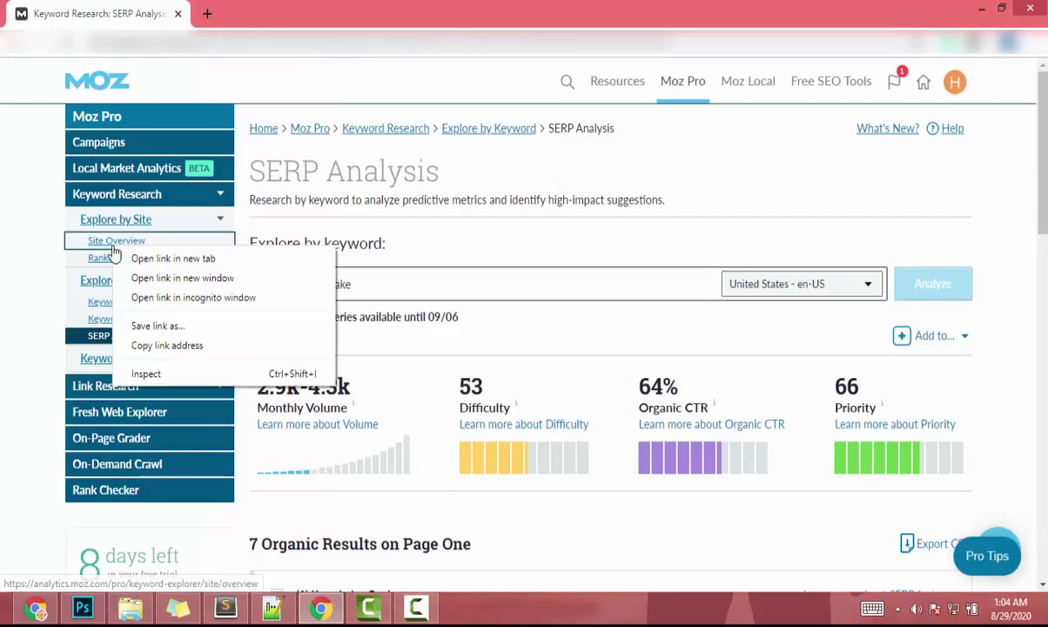
click(140, 258)
click(274, 10)
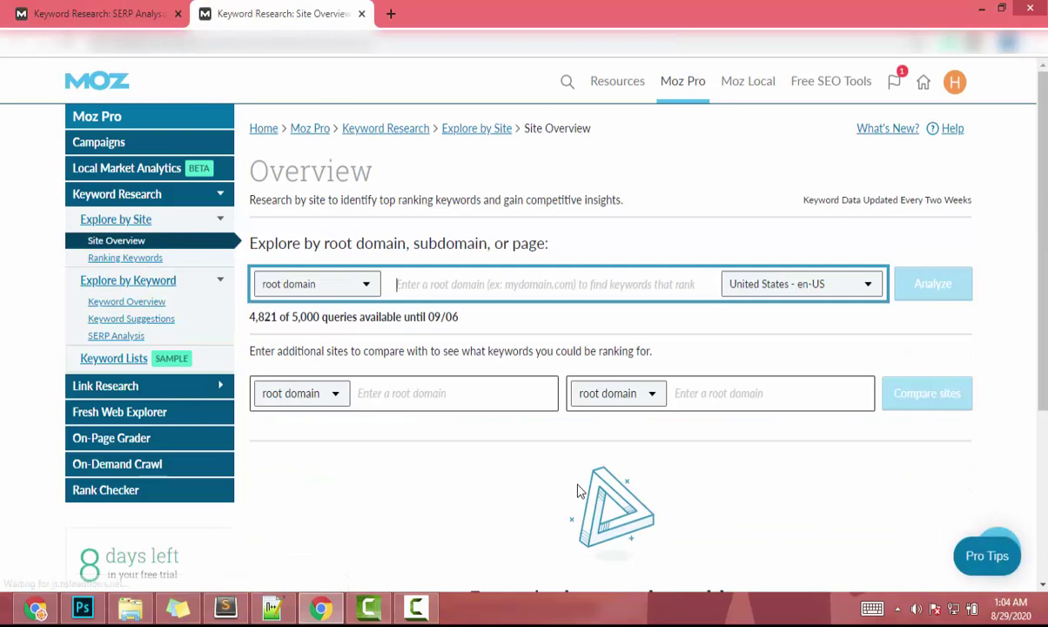
- Analyze the pasted bakefromscratch page URL and show all 383 of its ranking keywords
key(ctrl+v)
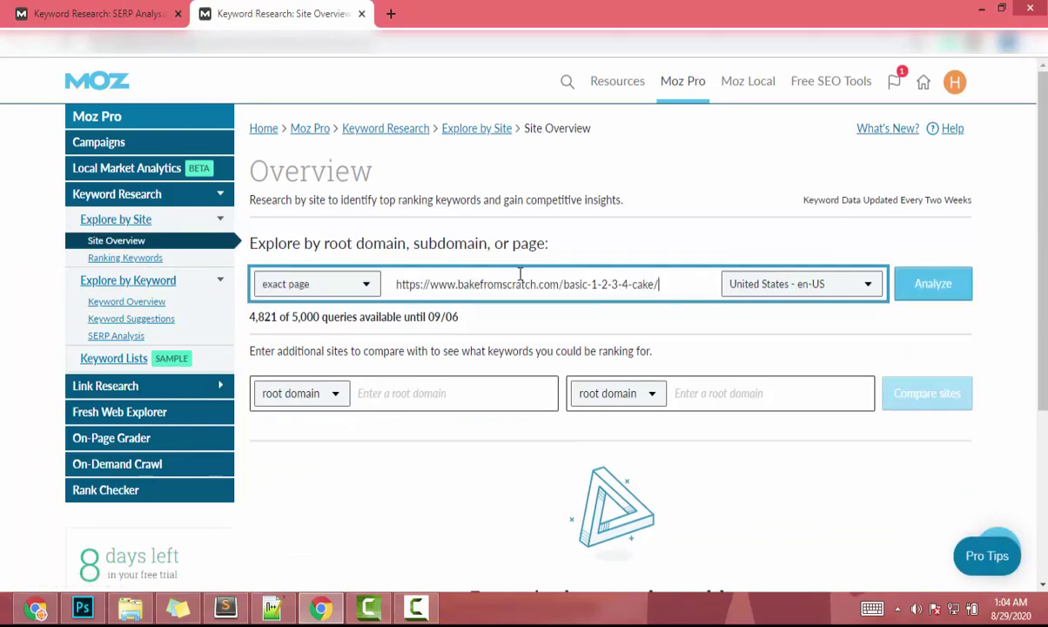
click(935, 291)
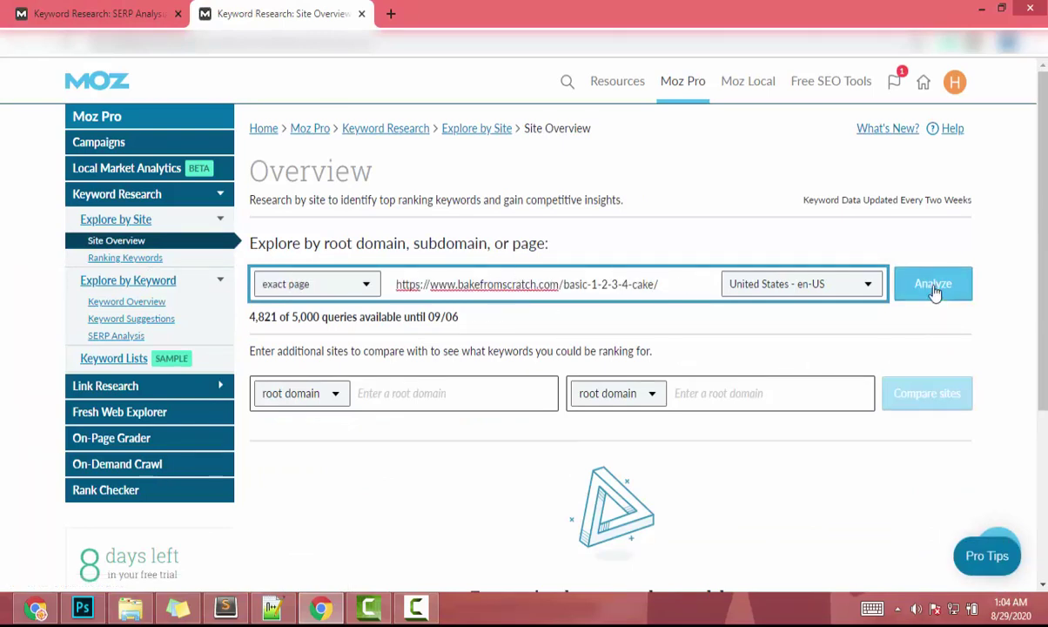
scroll(934, 293, down, 5)
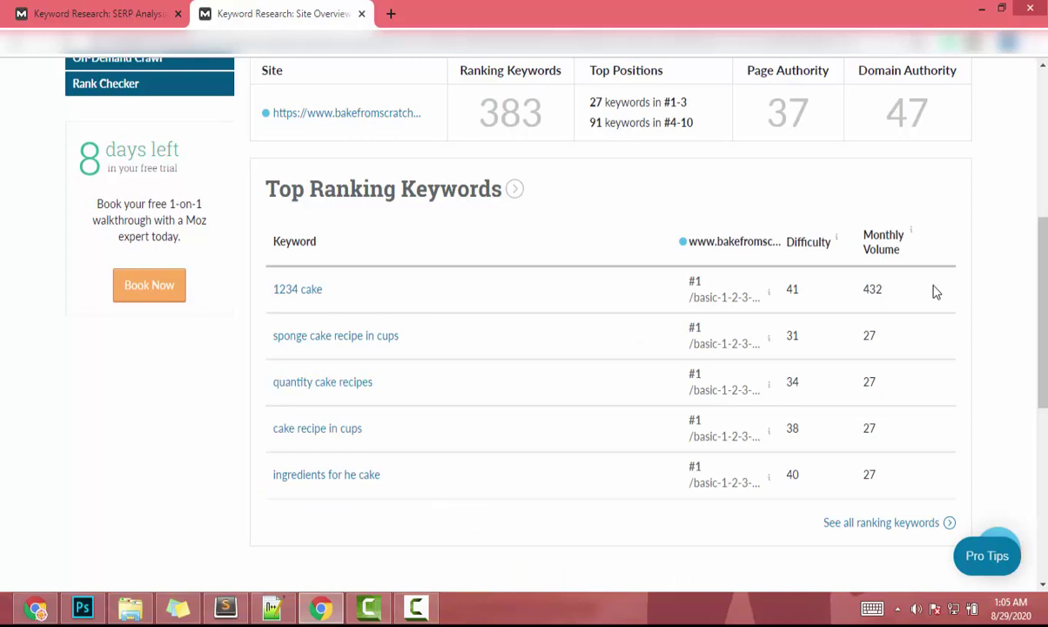
scroll(934, 293, down, 1)
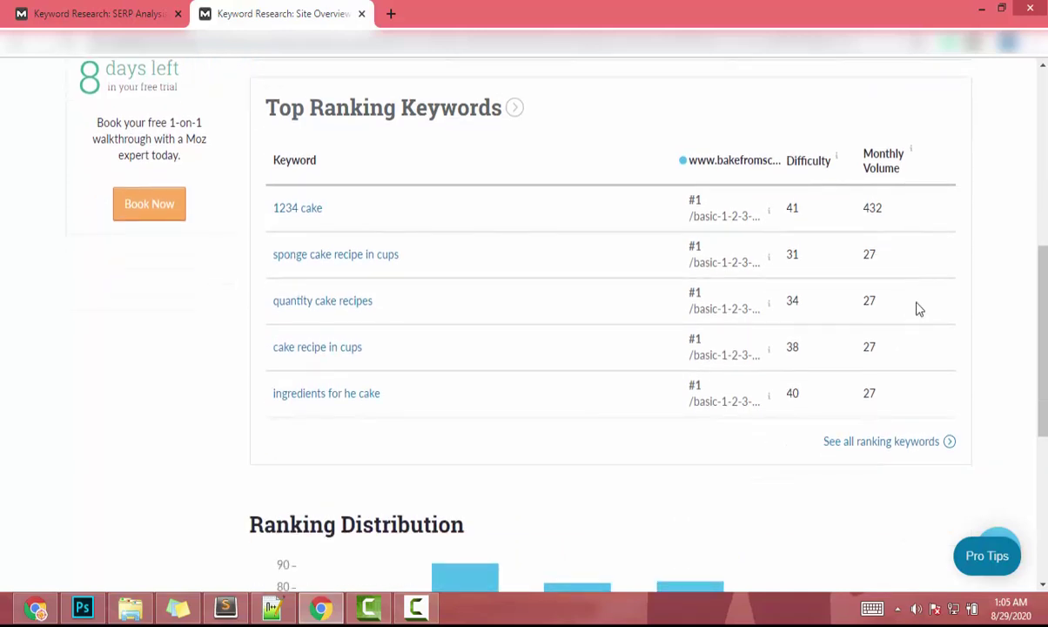
click(853, 444)
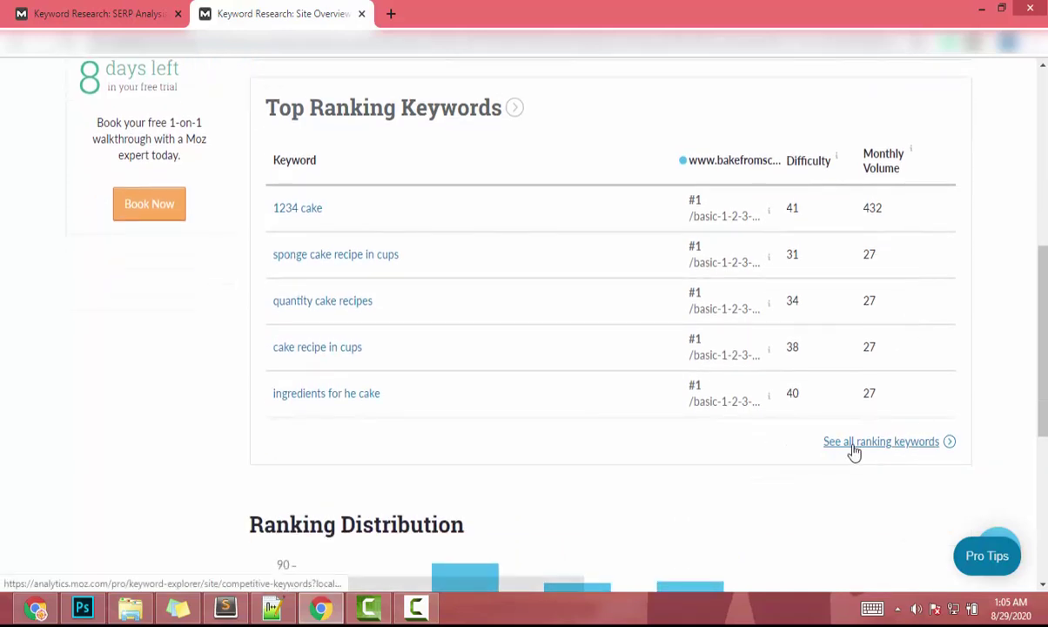
scroll(548, 215, down, 4)
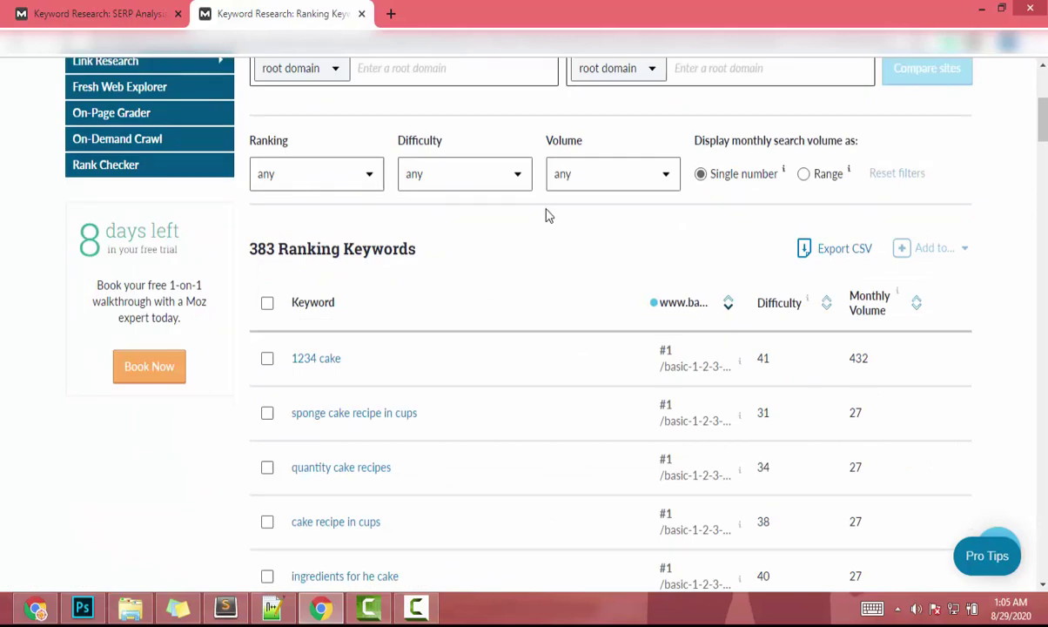
- Filter the ranking keywords to a difficulty range of 1-50
click(518, 175)
mouse_move(435, 252)
mouse_down()
mouse_move(503, 253)
mouse_move(428, 259)
mouse_up()
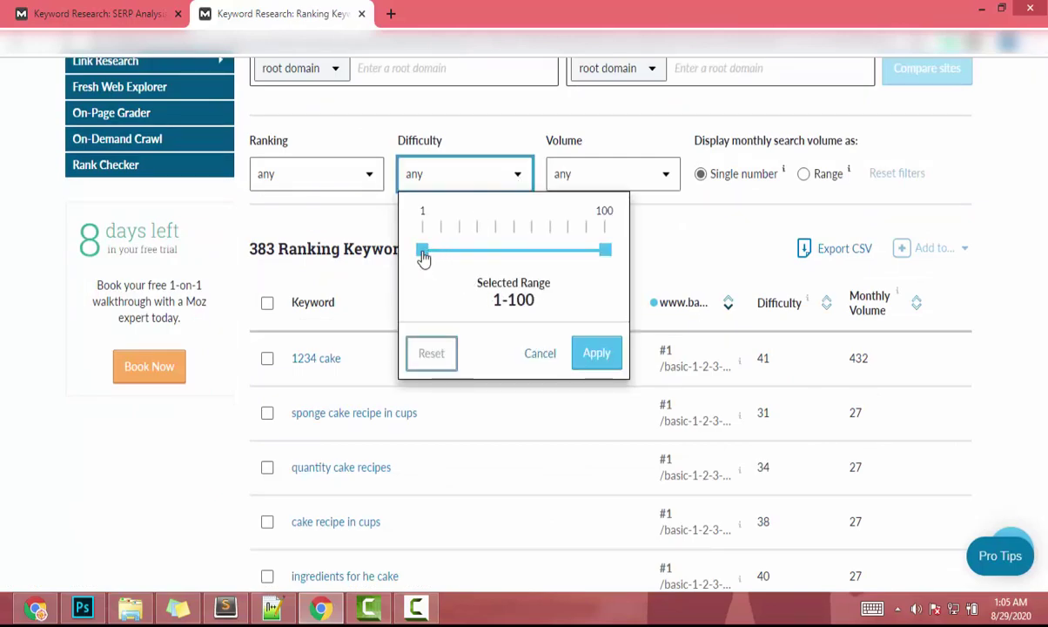
drag(605, 250, 459, 250)
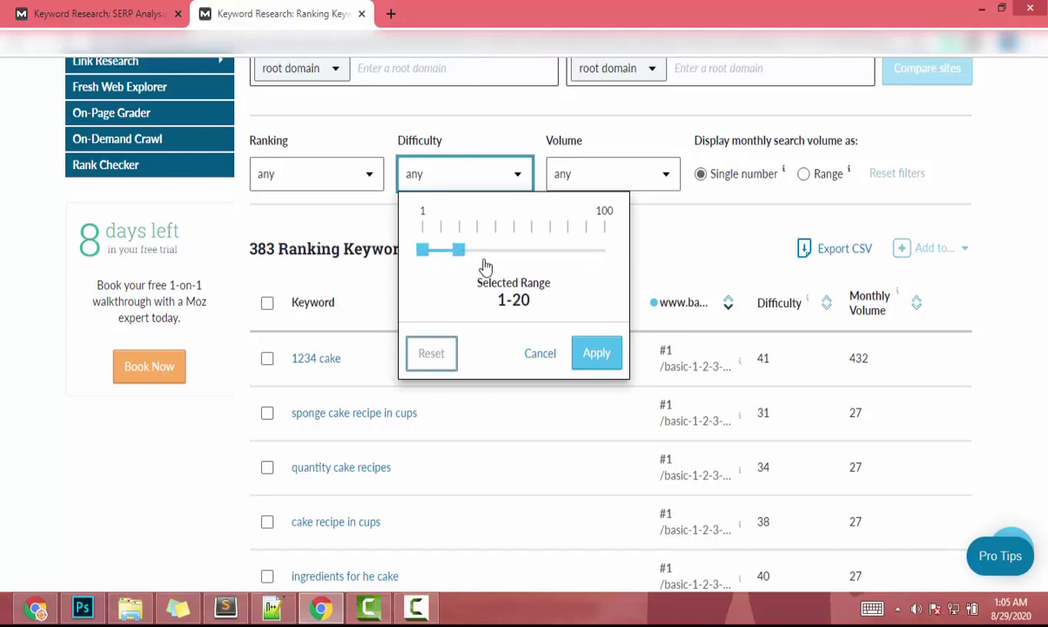
click(594, 353)
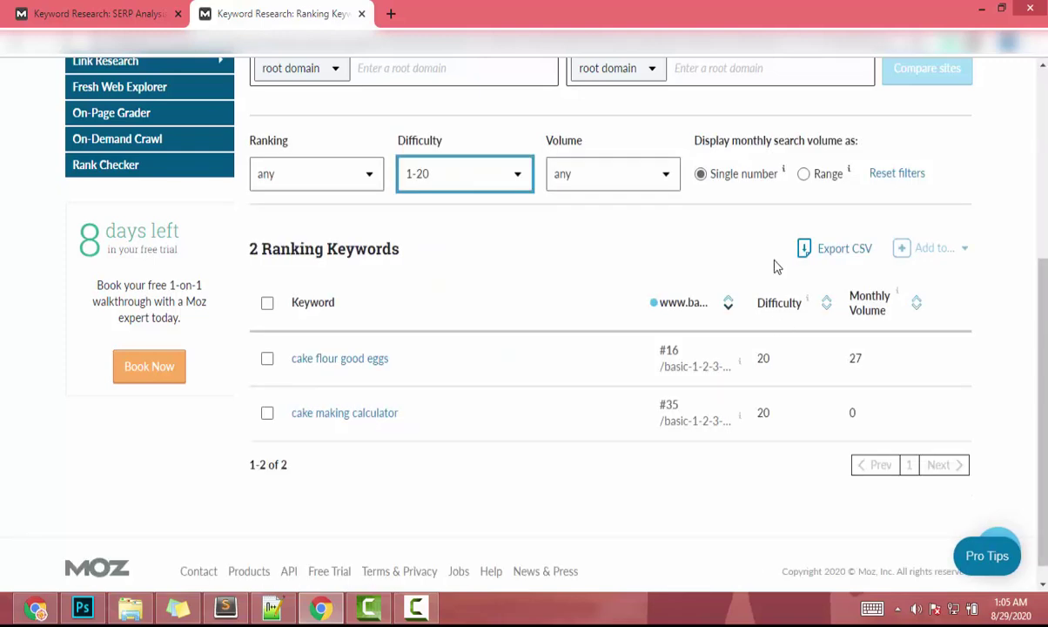
click(508, 179)
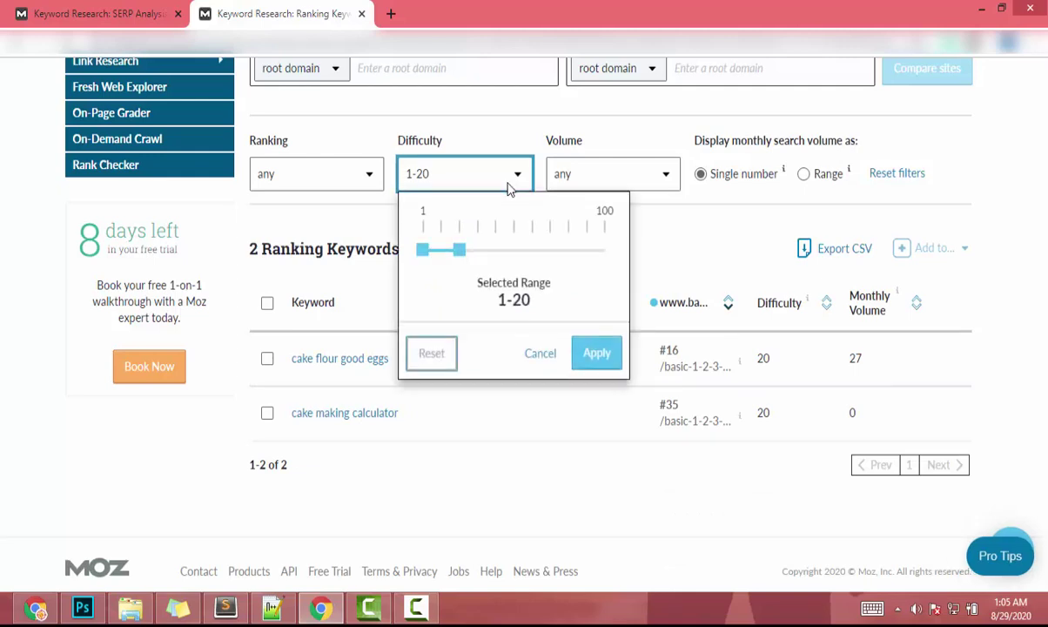
click(511, 252)
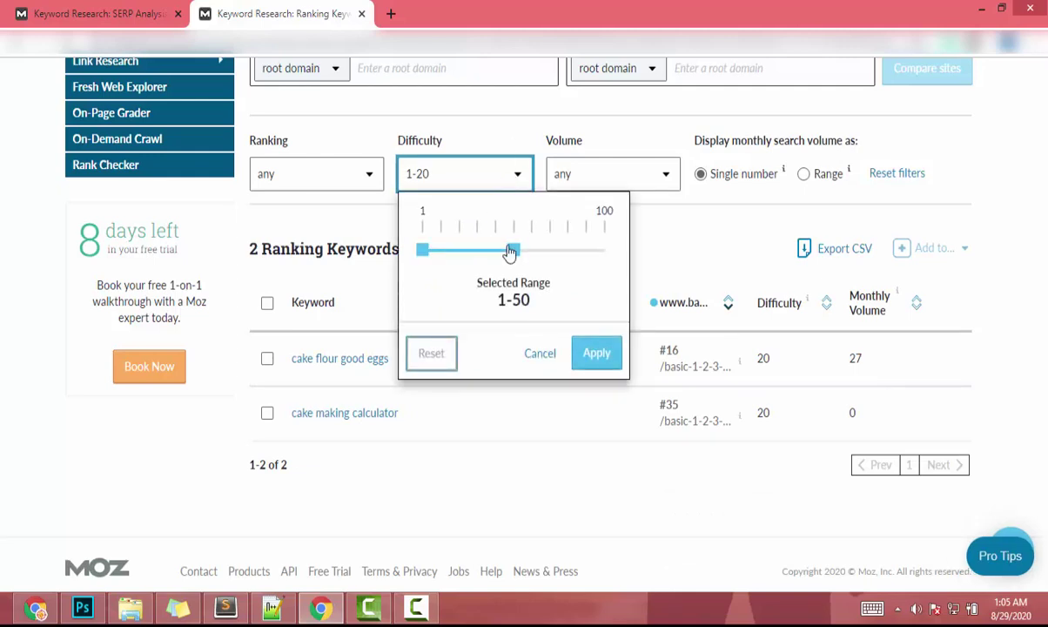
click(597, 352)
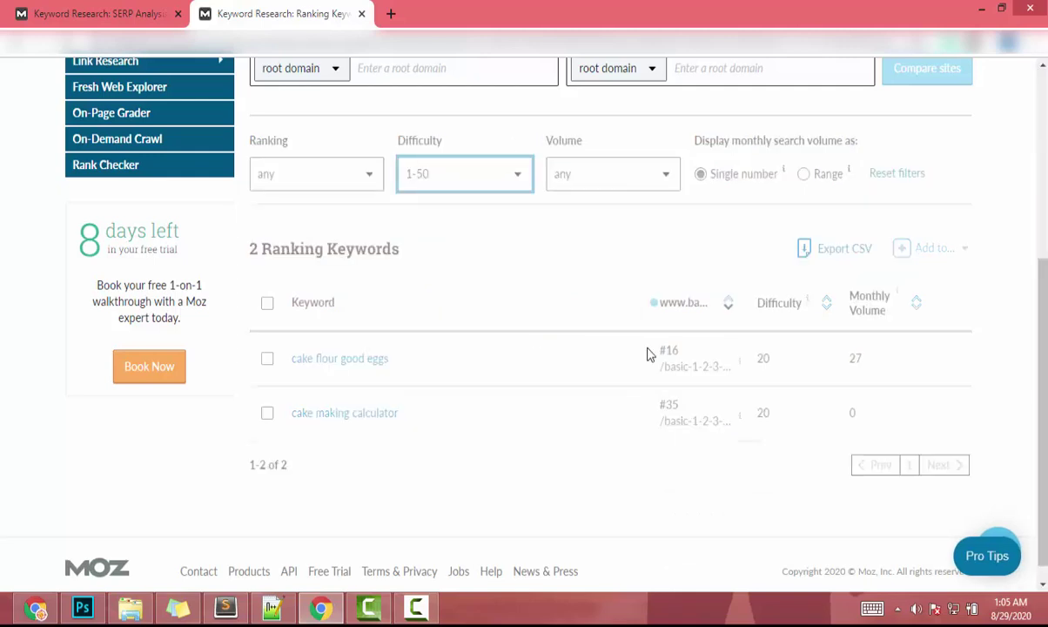
scroll(651, 353, down, 2)
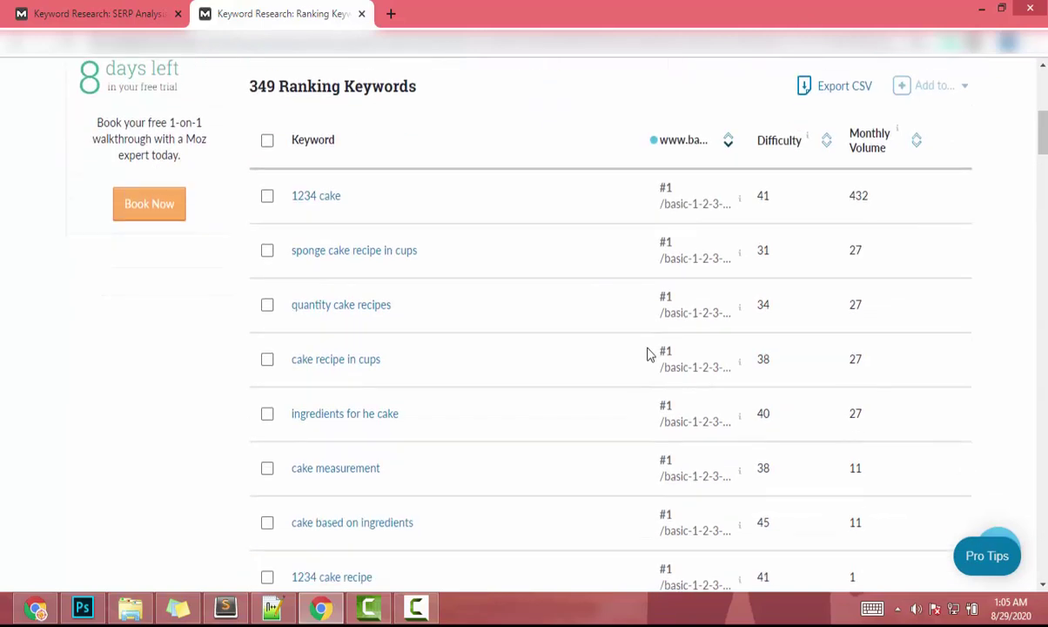
scroll(662, 354, up, 1)
- Sort the 349 keywords by Difficulty in ascending order
click(791, 231)
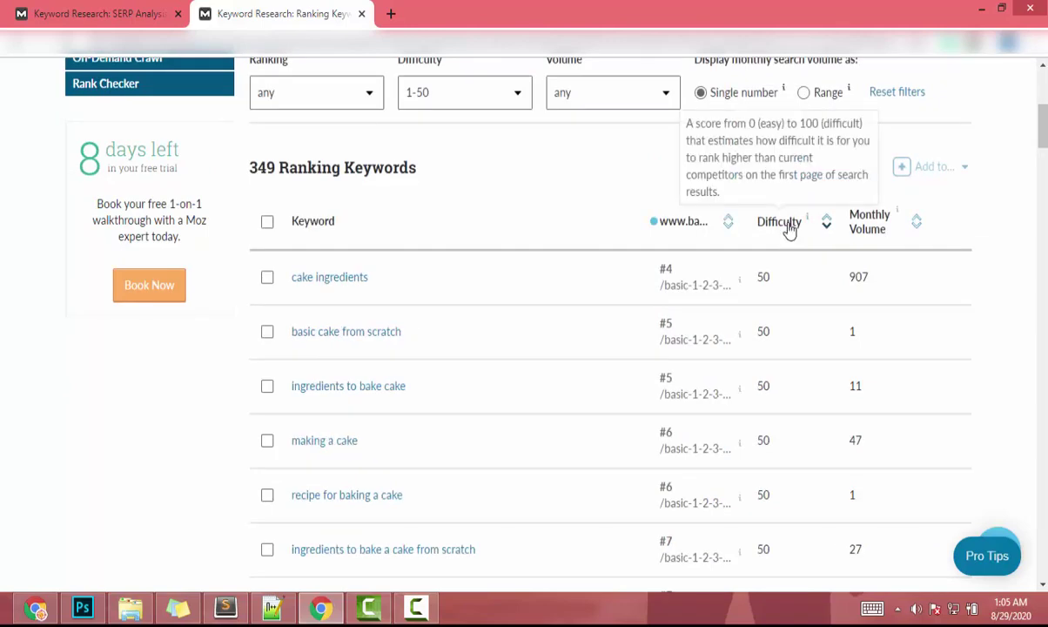
click(790, 228)
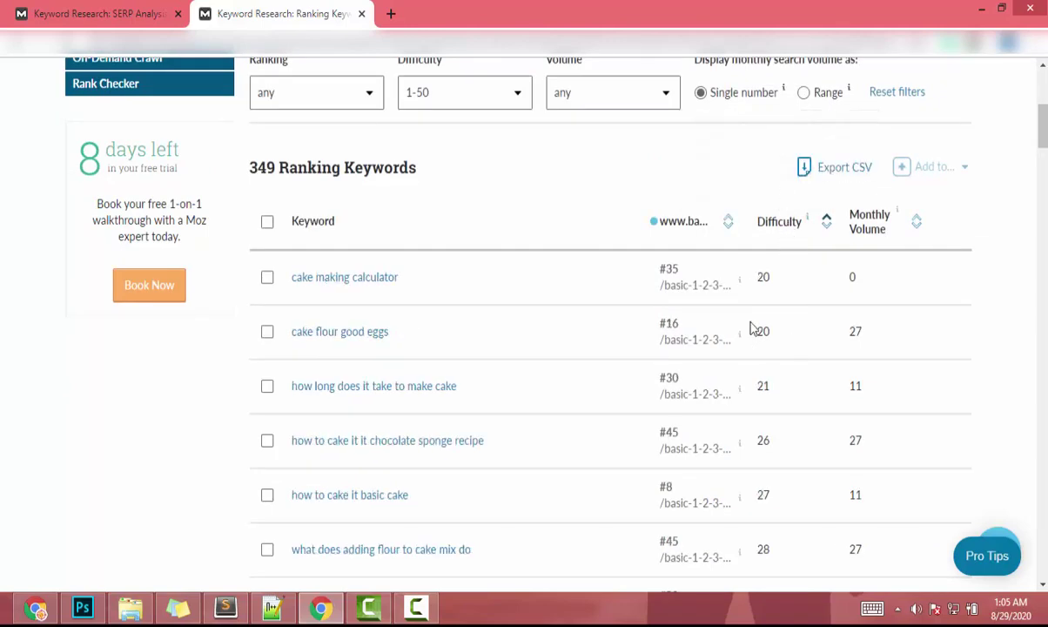
scroll(772, 351, down, 1)
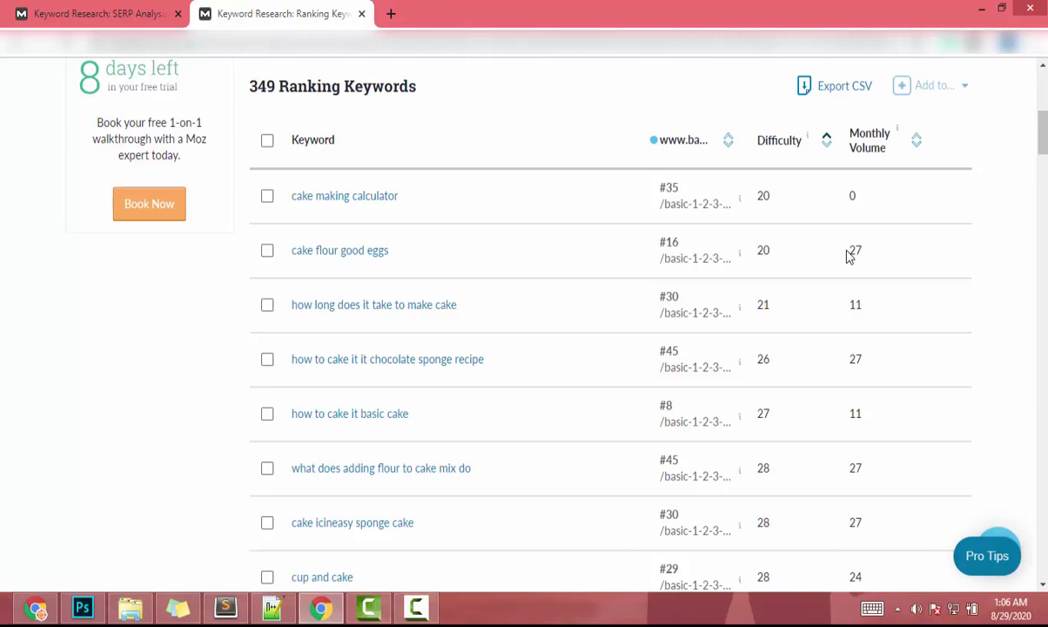
- Open the keyword overview for 'cake flour good eggs'
click(331, 259)
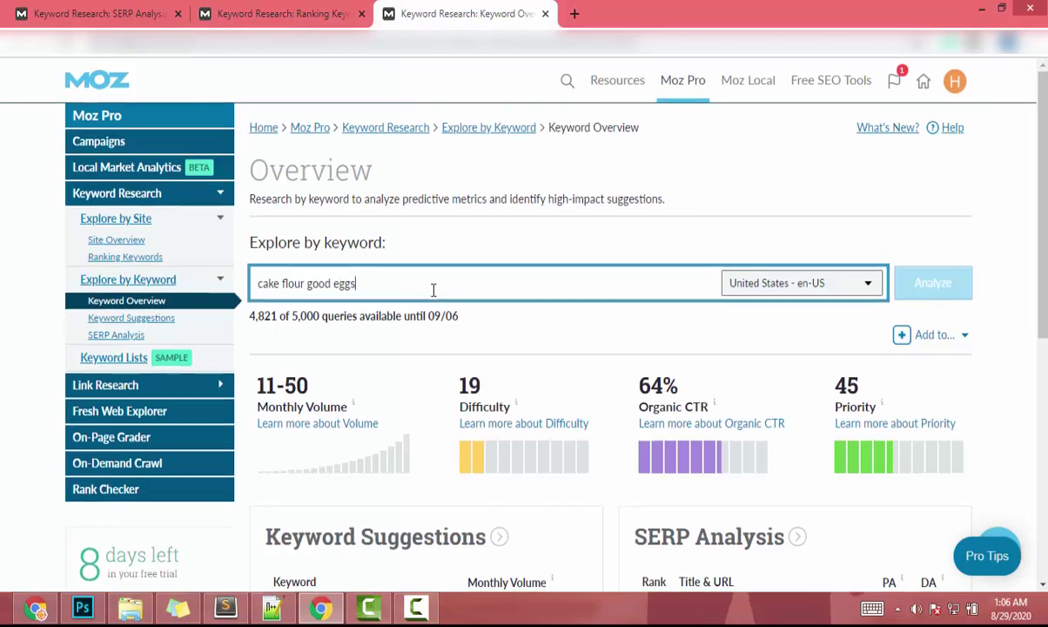
scroll(303, 266, down, 2)
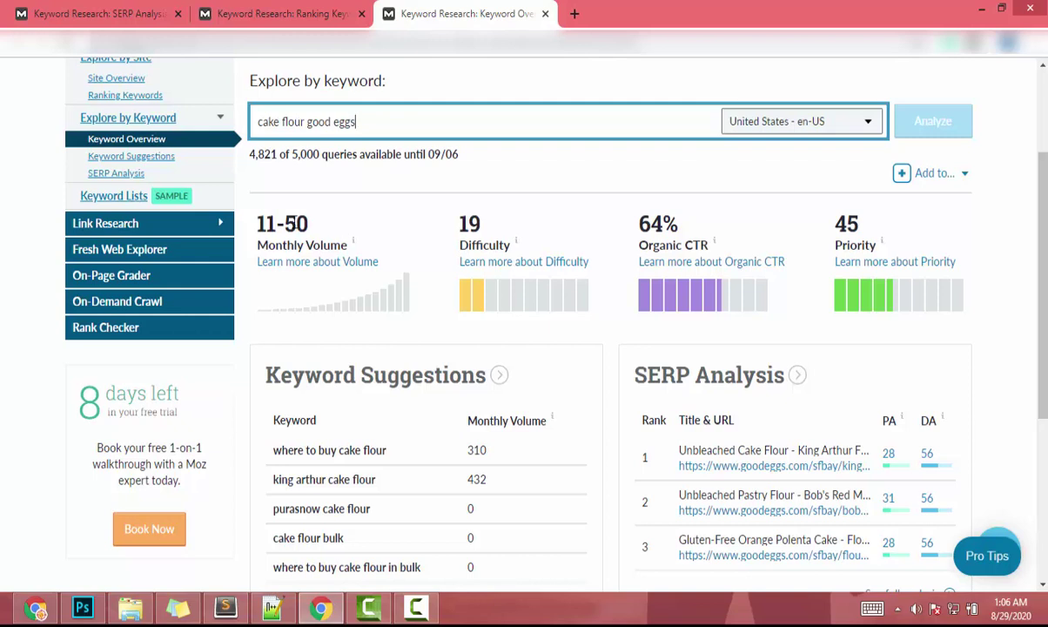
mouse_move(477, 249)
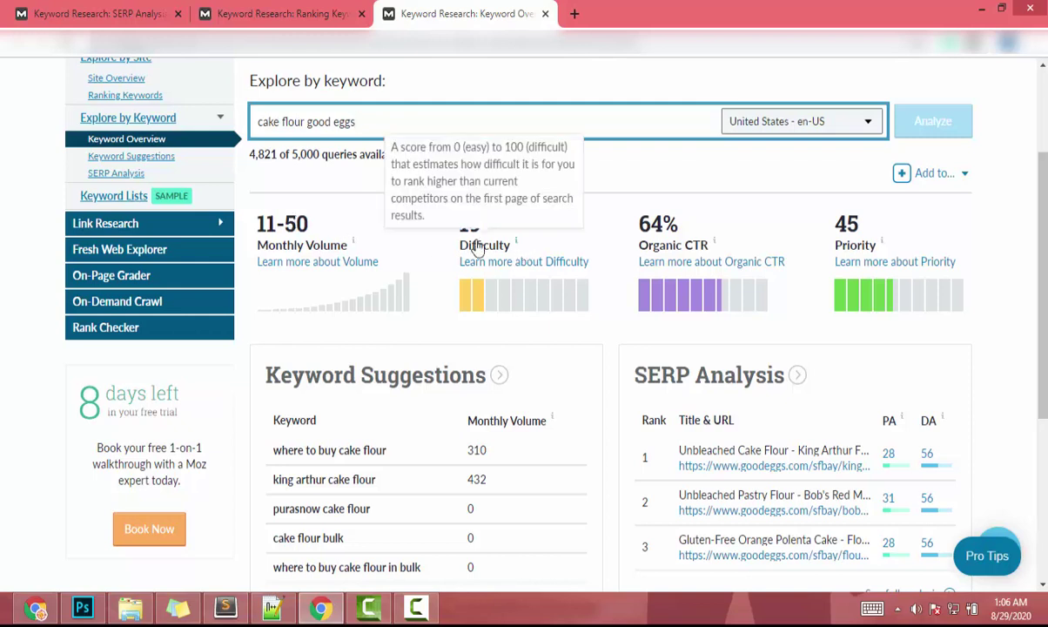
scroll(477, 249, down, 3)
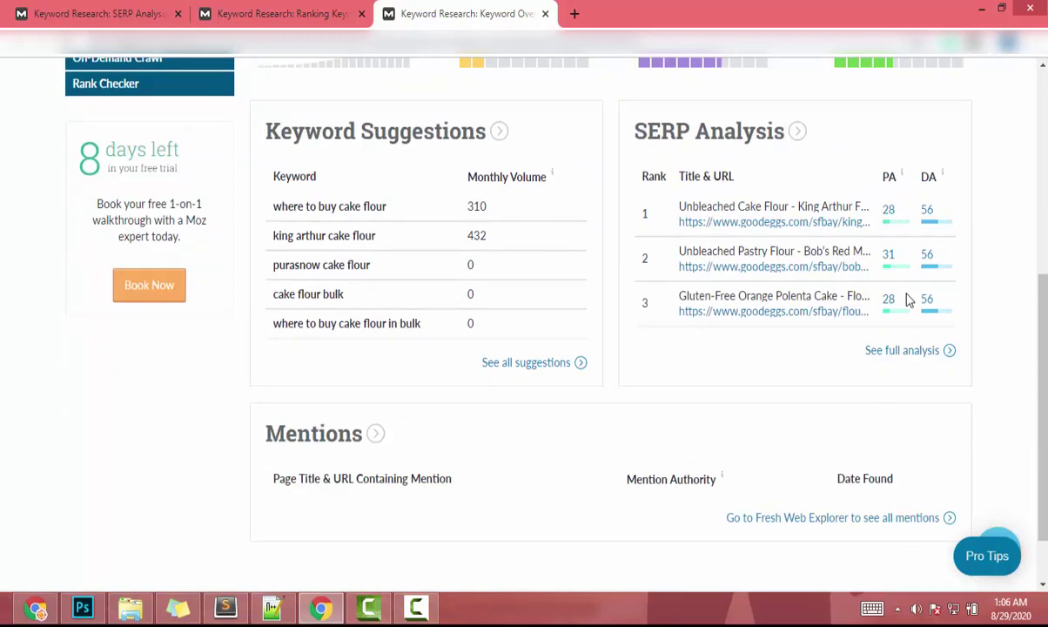
- Review its full SERP analysis of 10 results, then return to the Ranking Keywords tab
click(905, 357)
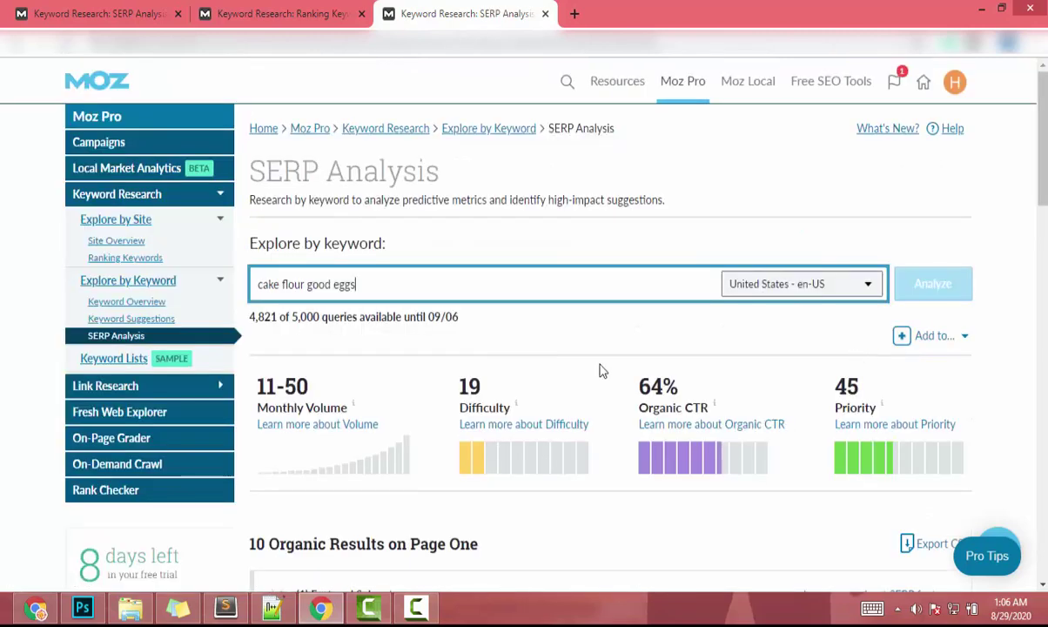
scroll(725, 320, down, 5)
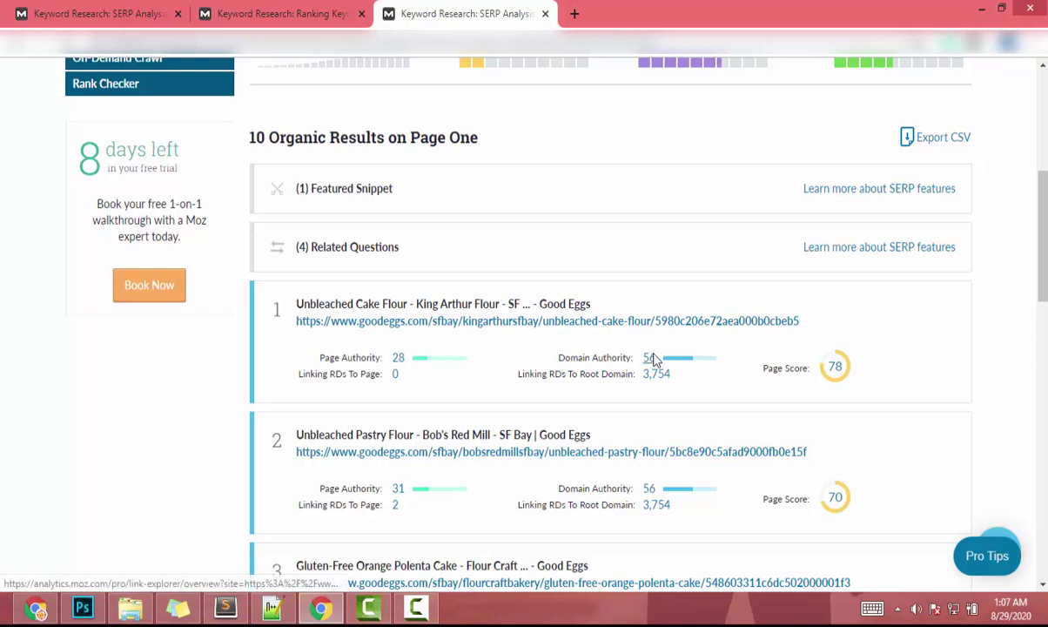
scroll(654, 361, down, 8)
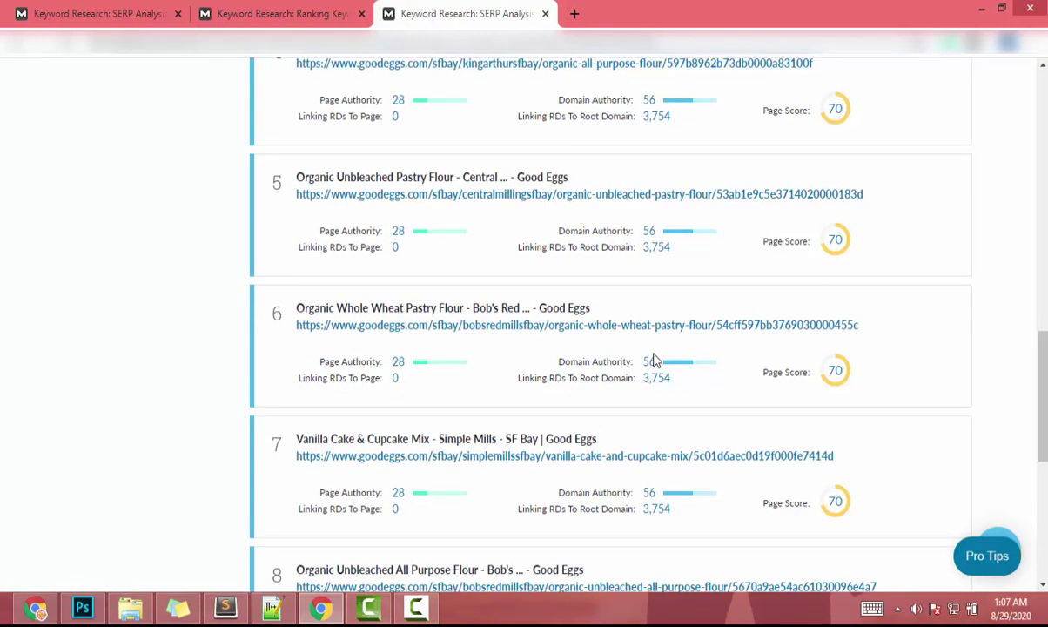
scroll(654, 361, down, 3)
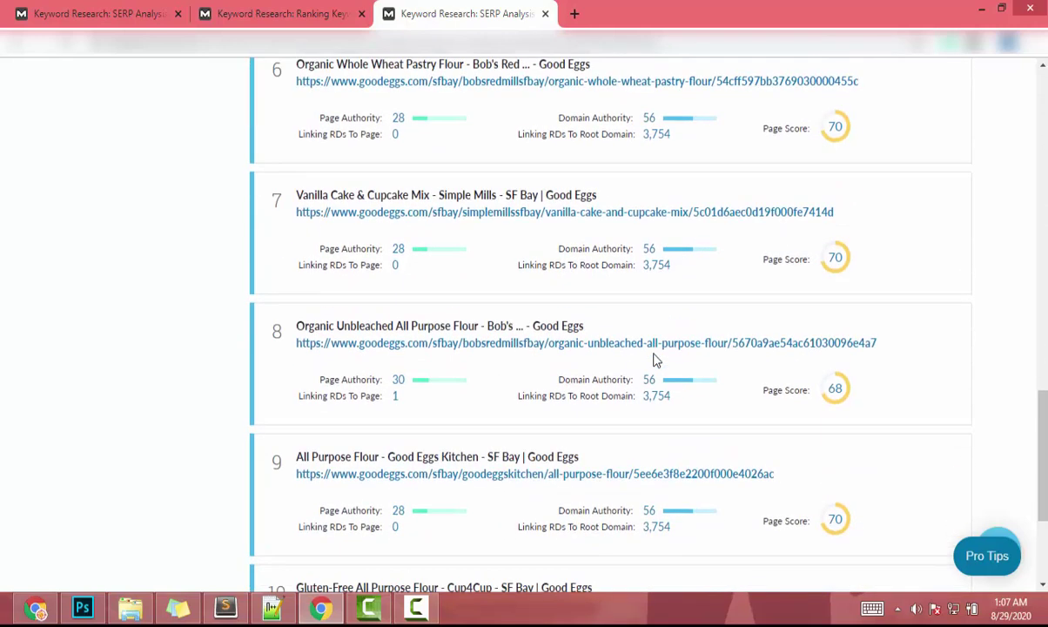
scroll(655, 361, down, 3)
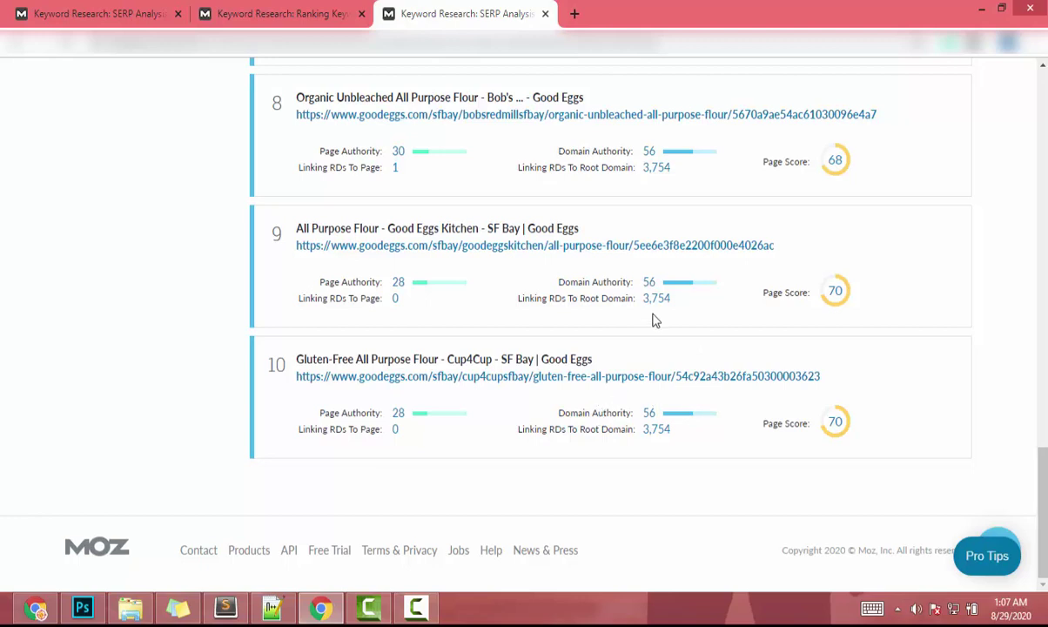
scroll(358, 306, up, 7)
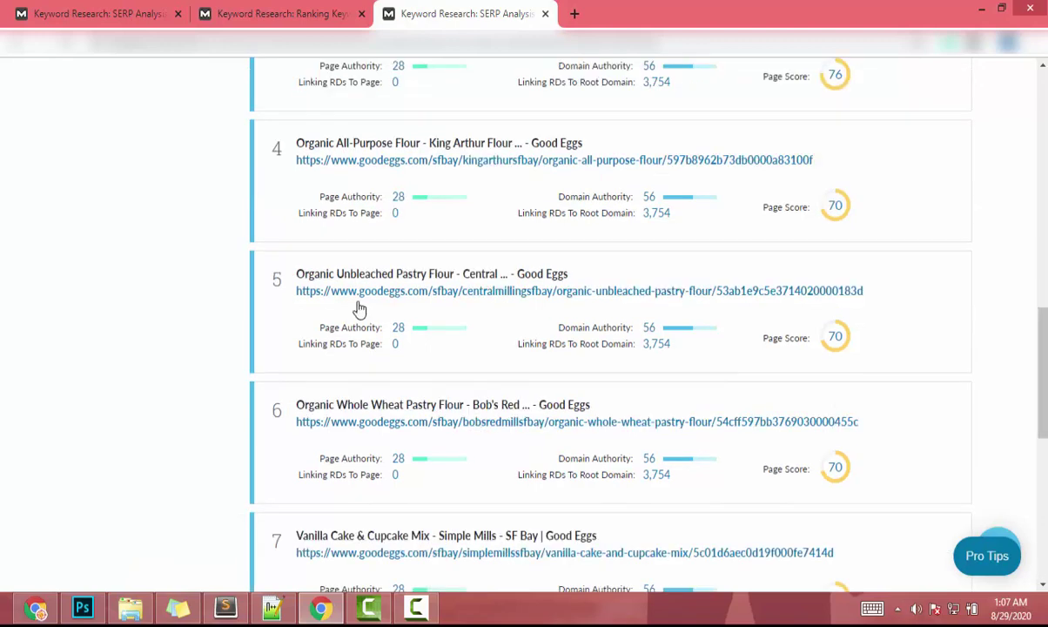
scroll(437, 306, up, 1)
scroll(437, 306, up, 1)
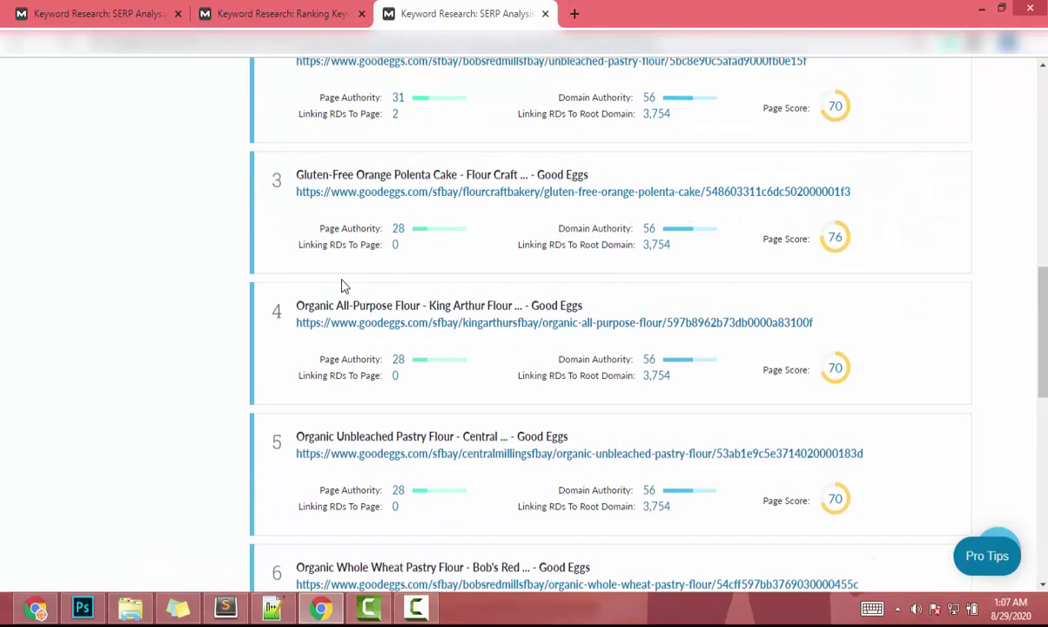
scroll(342, 286, up, 4)
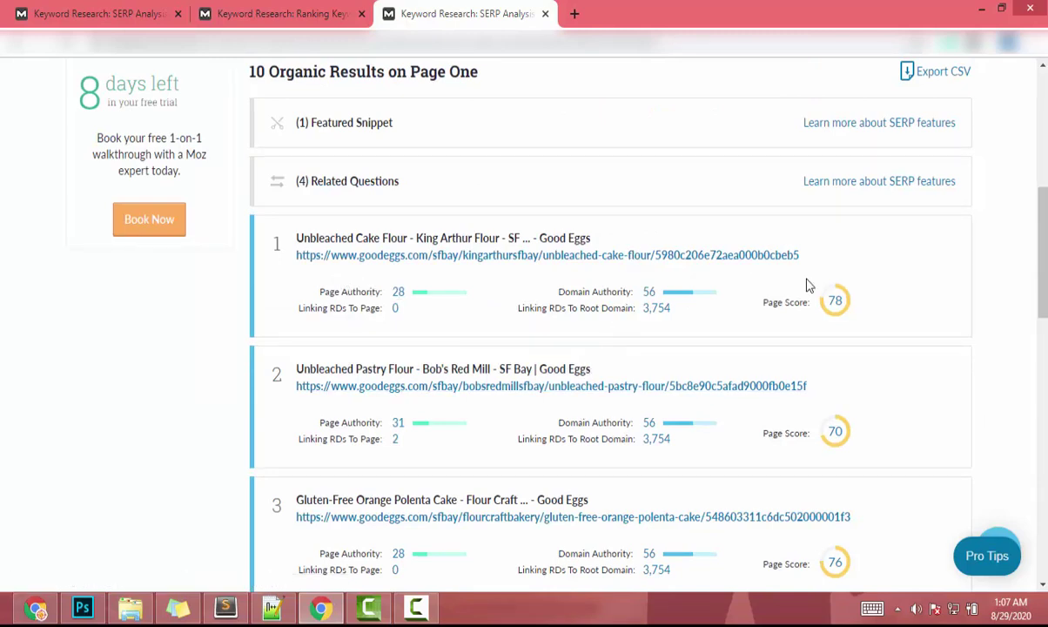
click(272, 11)
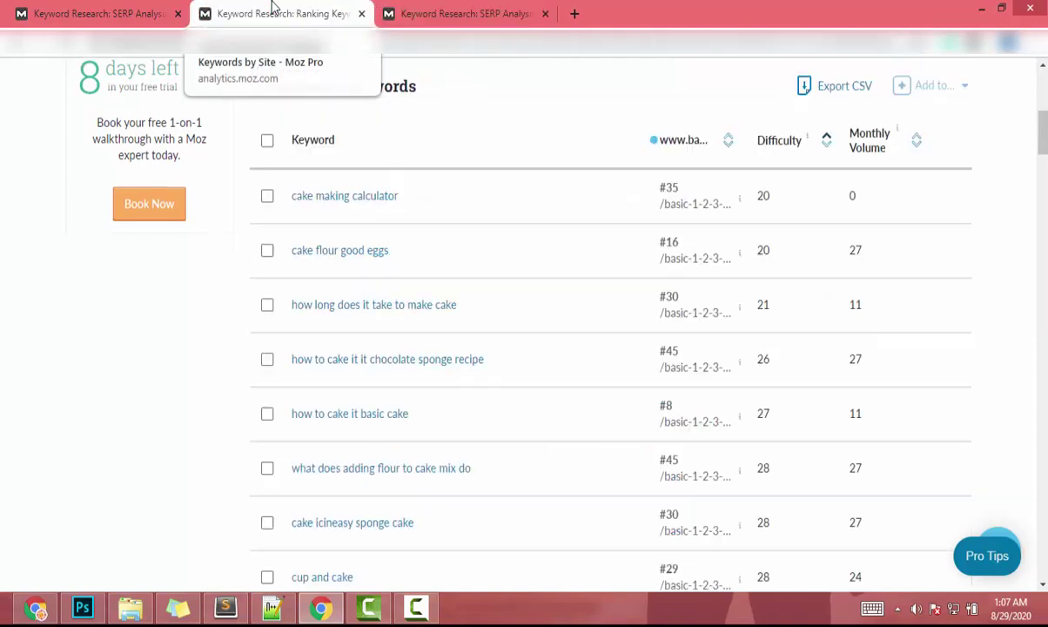
- Open the keyword overview for 'how long does it take to make cake'
click(380, 315)
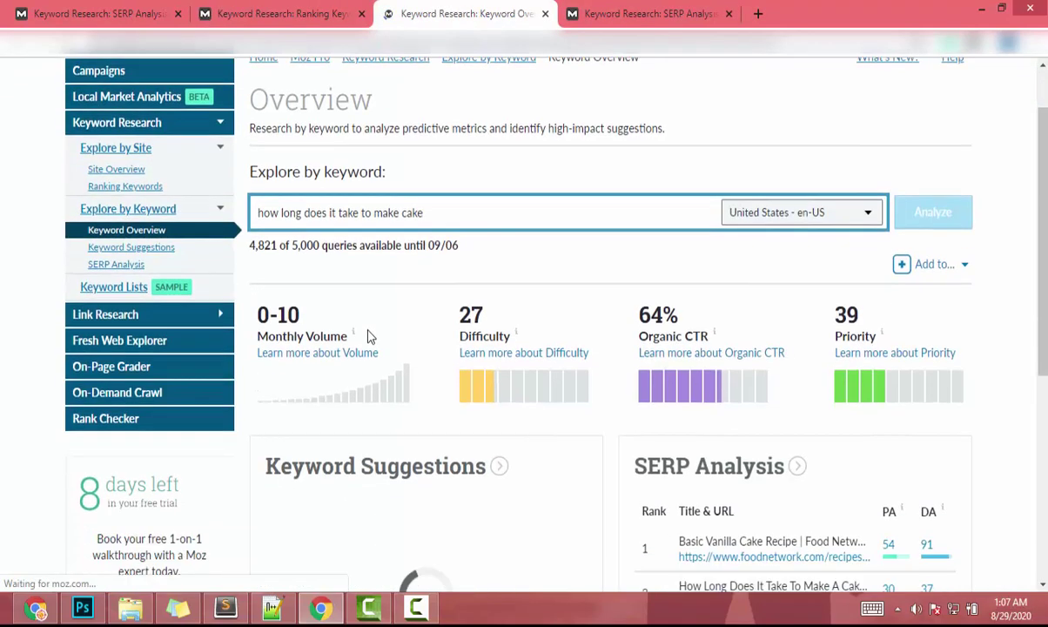
scroll(366, 331, down, 3)
scroll(367, 337, up, 1)
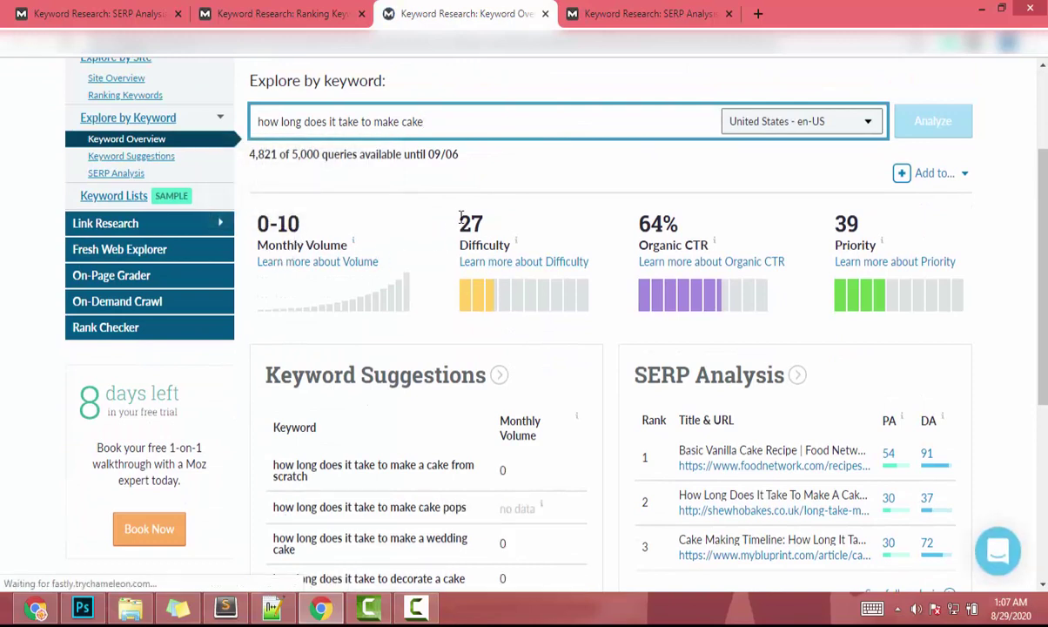
scroll(520, 240, down, 2)
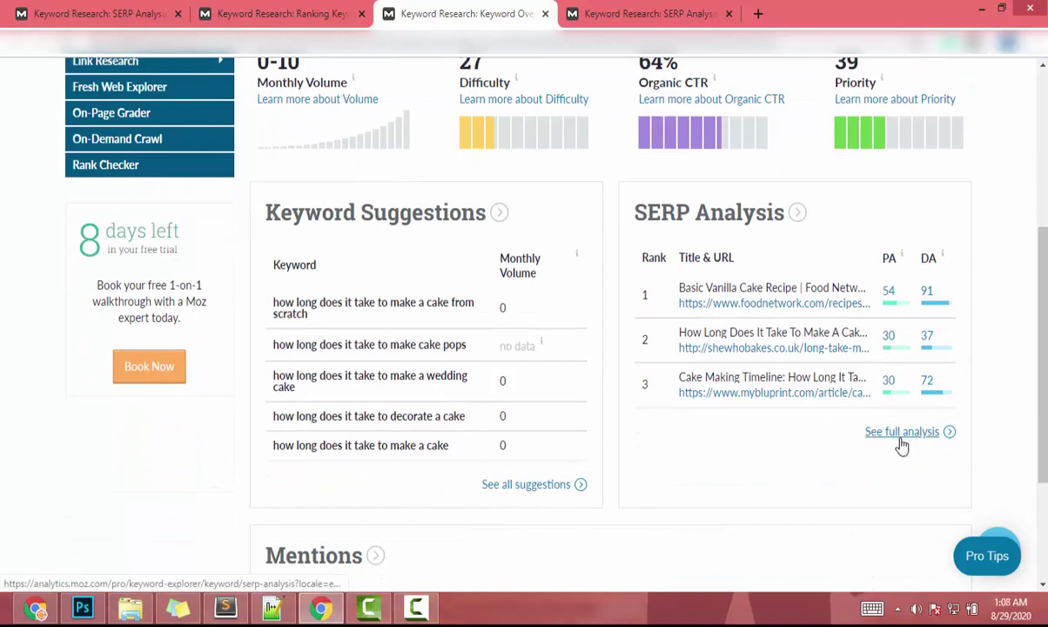
- Open its full SERP analysis and scroll through the 9 page-one results
click(902, 433)
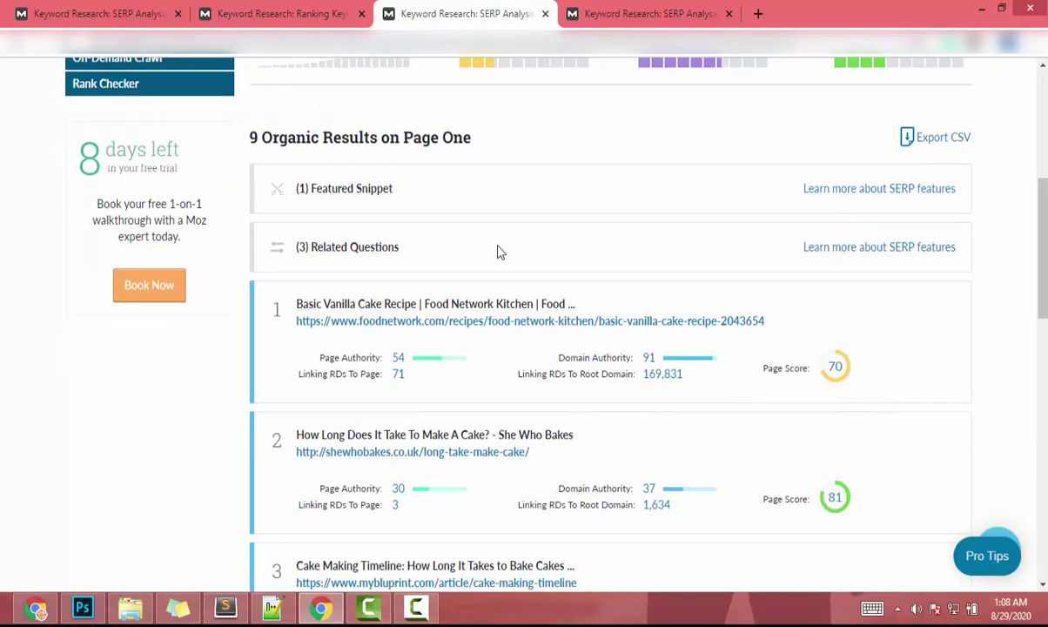
scroll(503, 251, down, 2)
scroll(591, 225, down, 6)
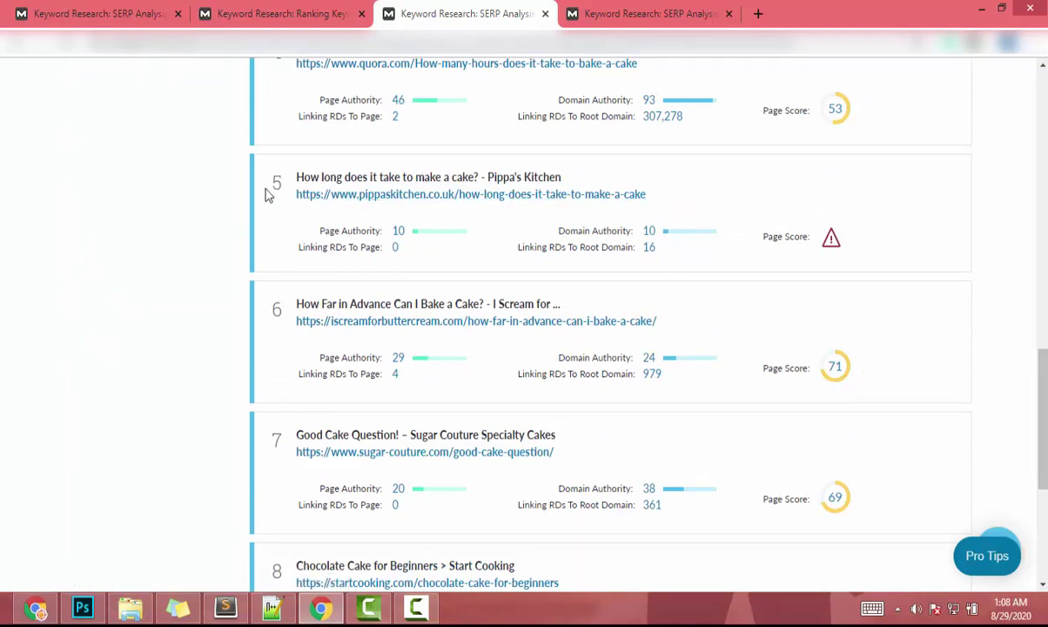
scroll(492, 292, up, 1)
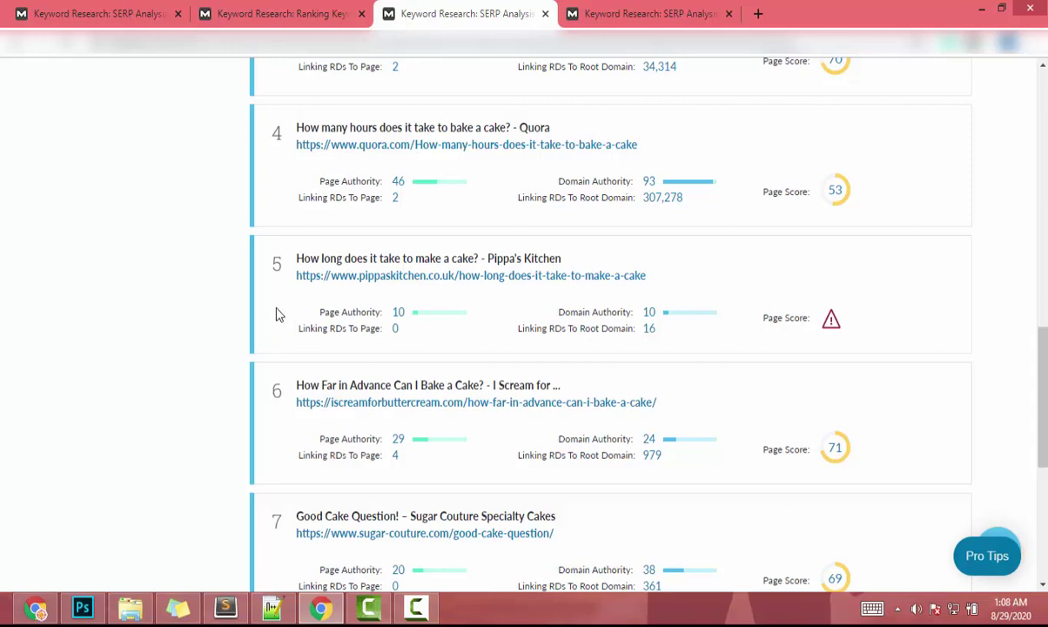
scroll(271, 294, up, 10)
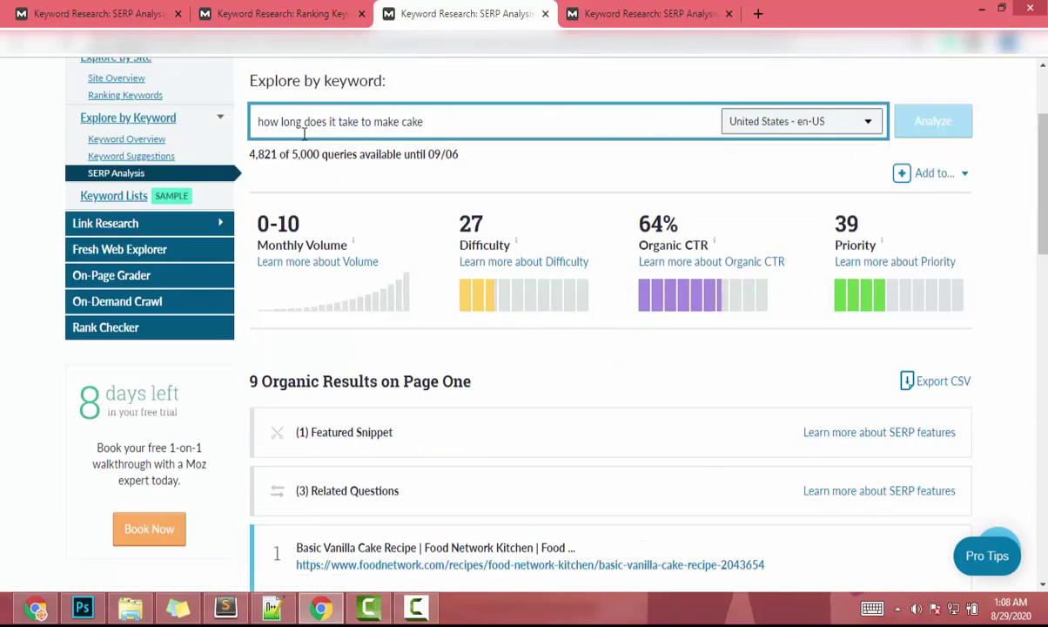
scroll(416, 148, down, 10)
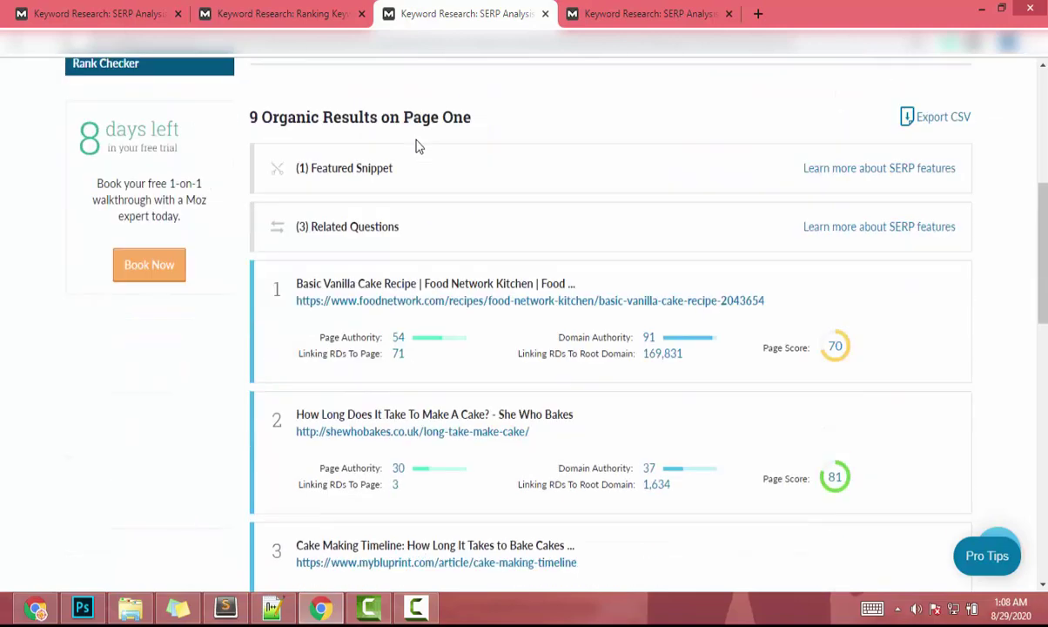
- Review the 'how to cake it it chocolate sponge recipe' SERP analysis, then return to Ranking Keywords
scroll(416, 153, down, 1)
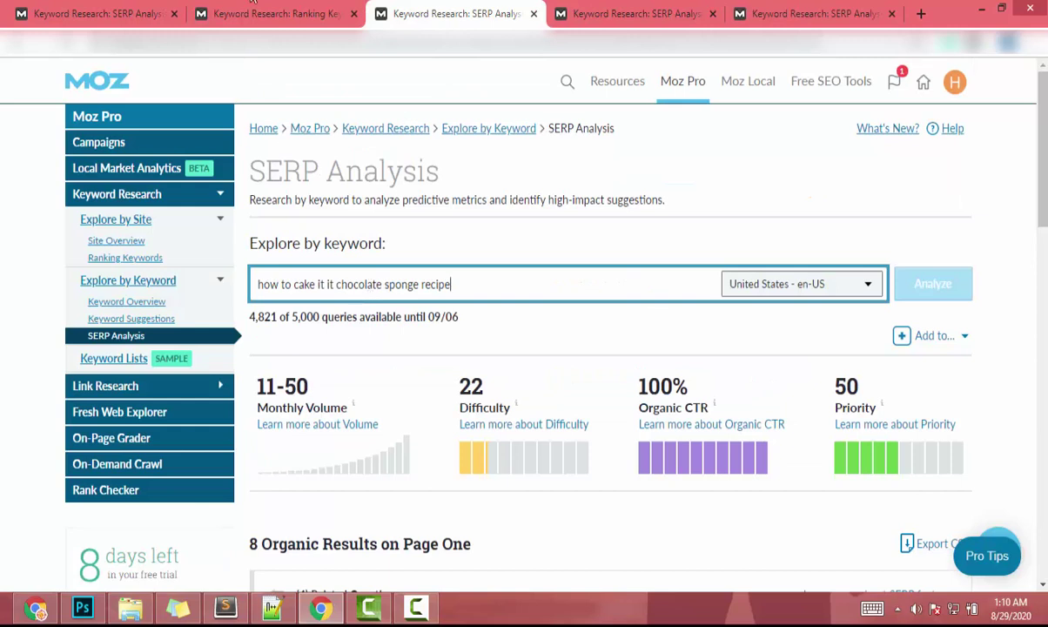
click(252, 11)
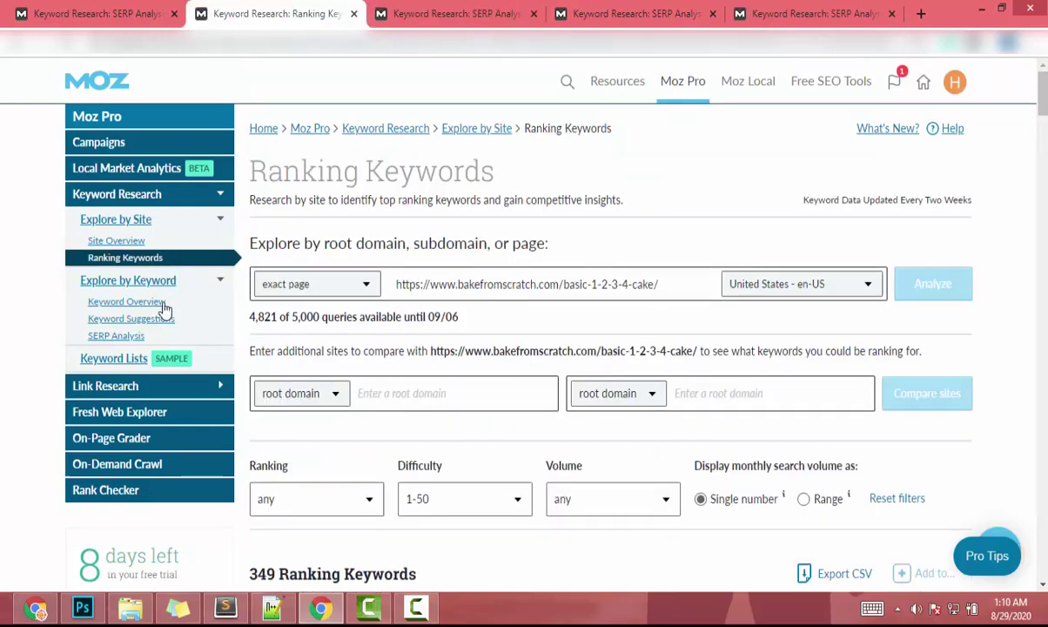
- Go to Keyword Overview and close the three extra SERP analysis tabs
click(233, 301)
click(534, 15)
click(534, 15)
click(533, 15)
- Replace the keyword field contents with 'super hero movies' and analyze it
triple_click(498, 273)
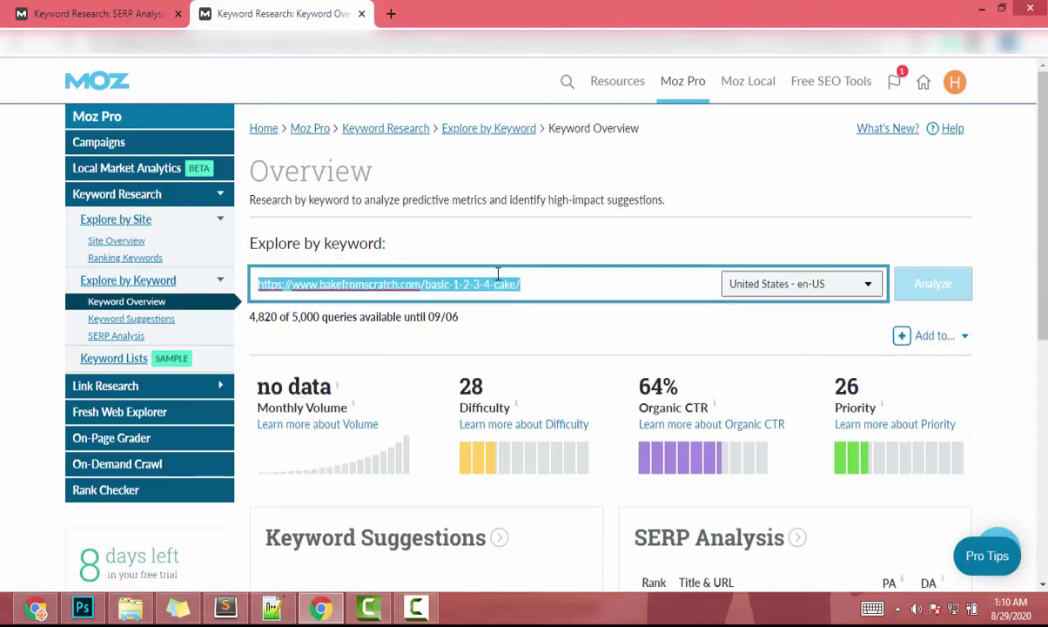
key(BackSpace)
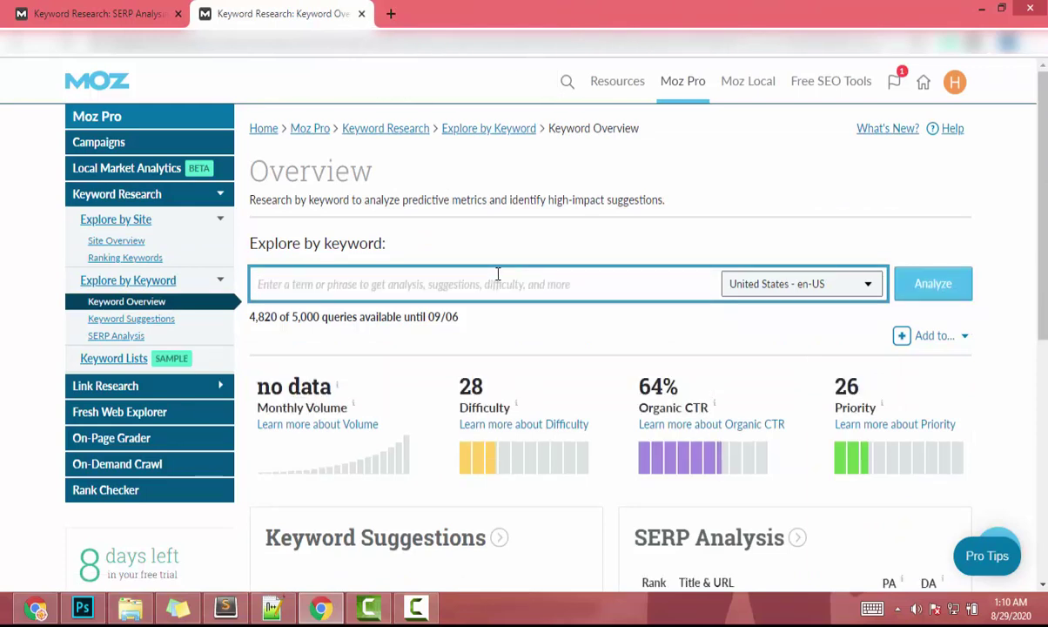
text(super hero movies)
key(Return)
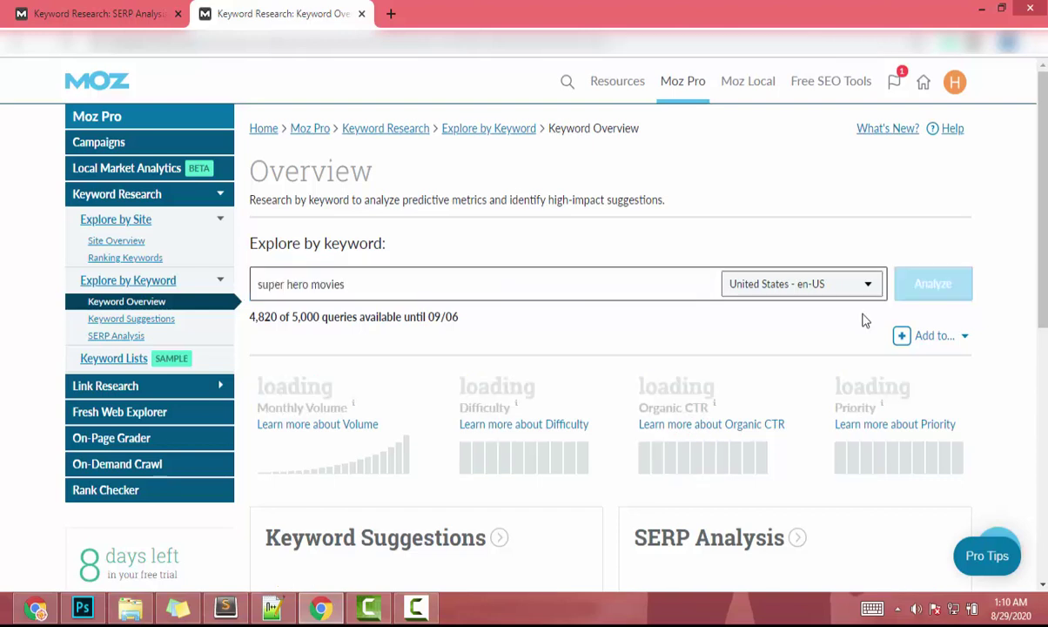
scroll(597, 338, down, 3)
scroll(597, 338, up, 3)
scroll(416, 320, down, 2)
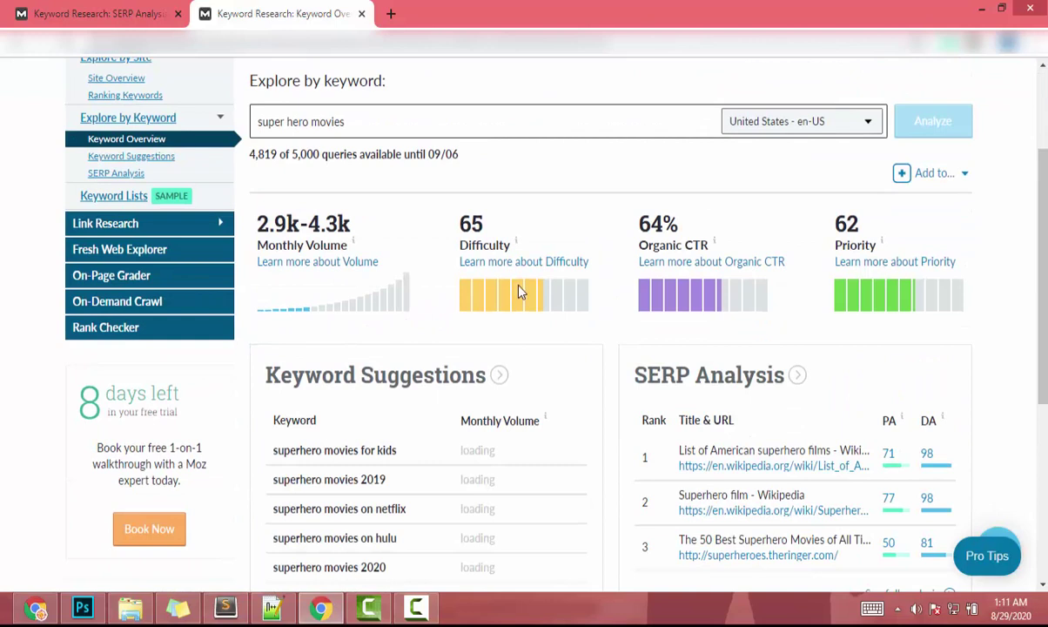
mouse_move(471, 259)
scroll(470, 259, down, 2)
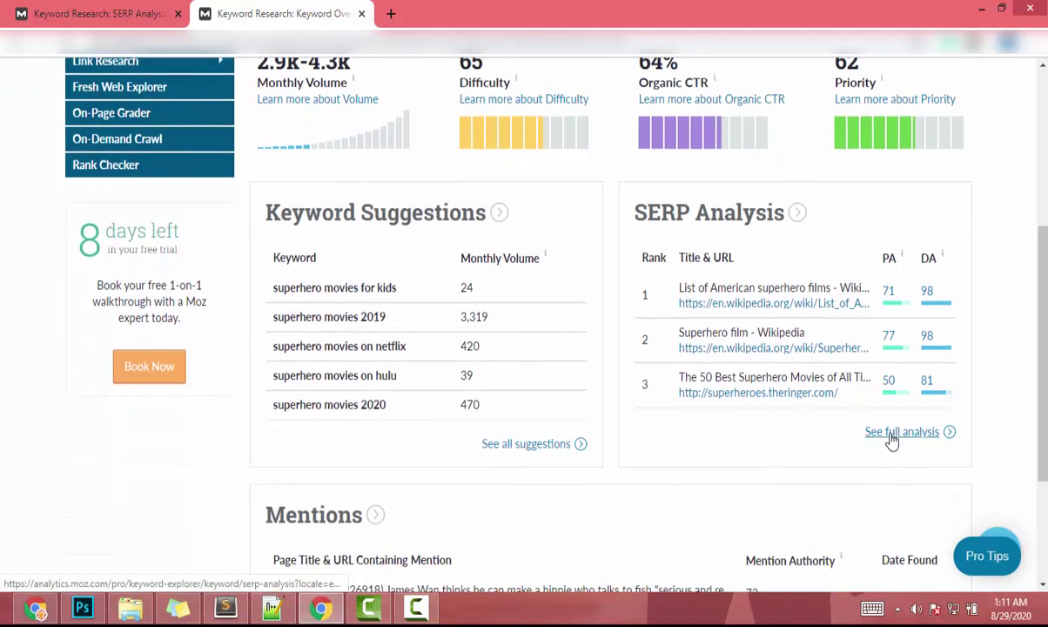
- Open the full SERP analysis for 'super hero movies' and scroll its 9 results
click(892, 439)
scroll(664, 374, down, 6)
scroll(664, 383, down, 6)
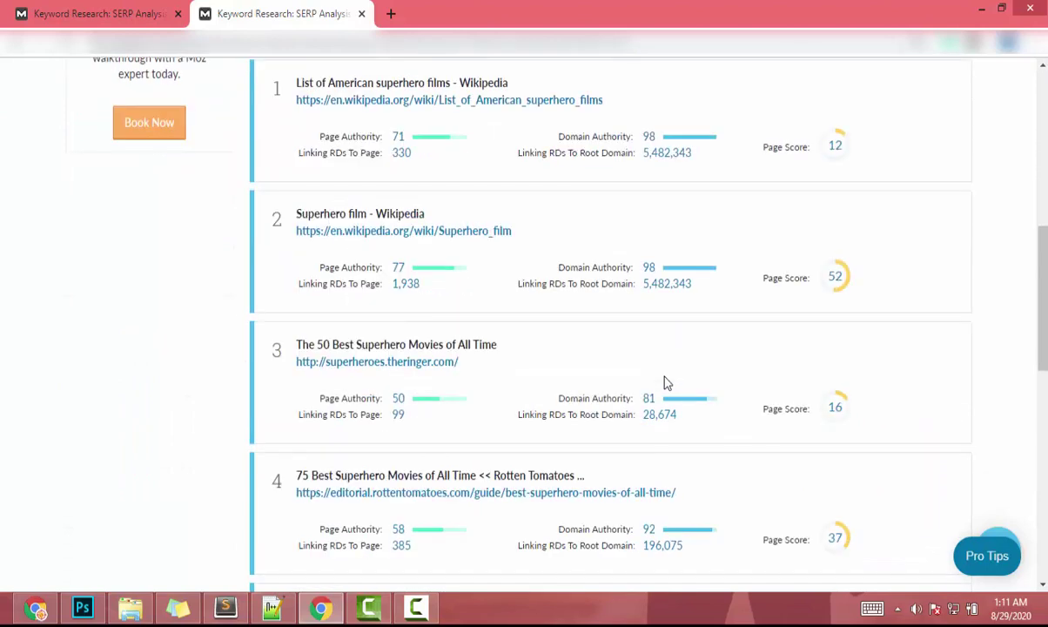
scroll(666, 383, down, 2)
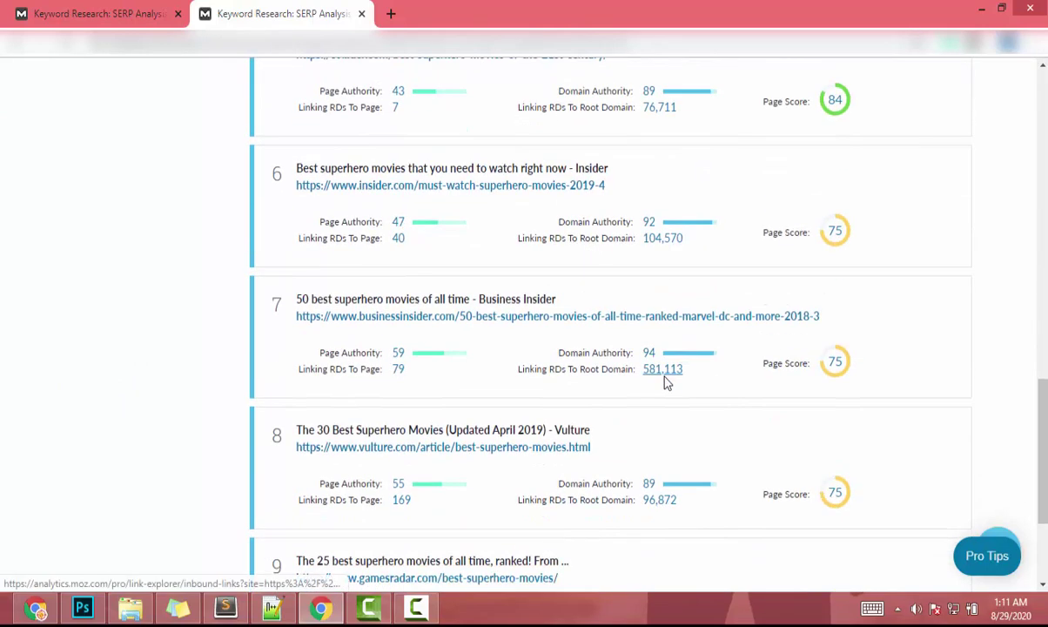
scroll(666, 383, down, 2)
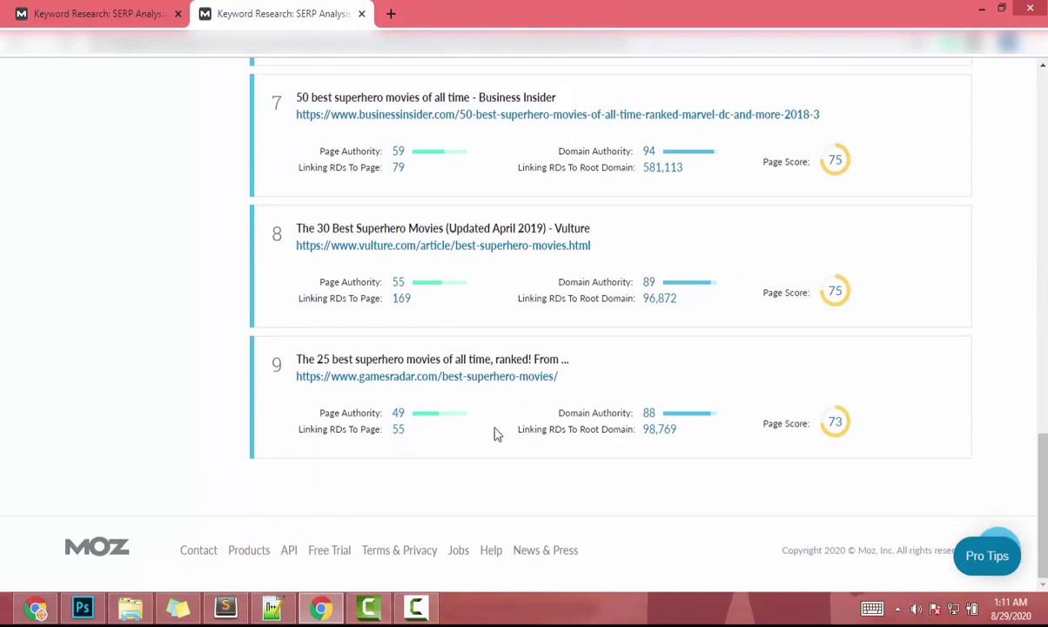
- Copy the link address of result 9, the gamesradar page
right_click(468, 375)
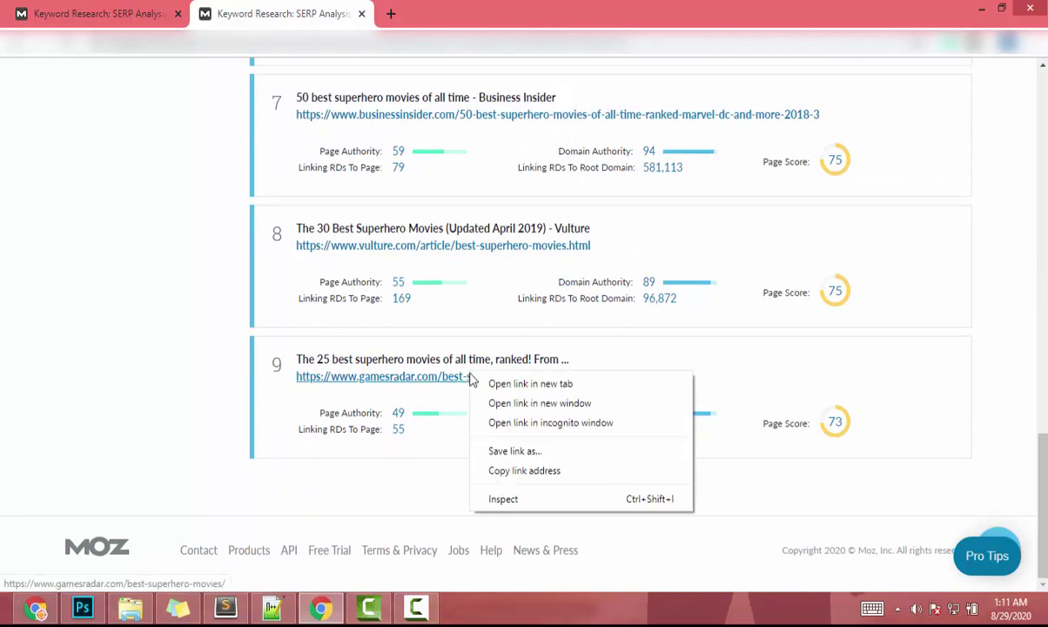
click(532, 477)
scroll(467, 473, up, 15)
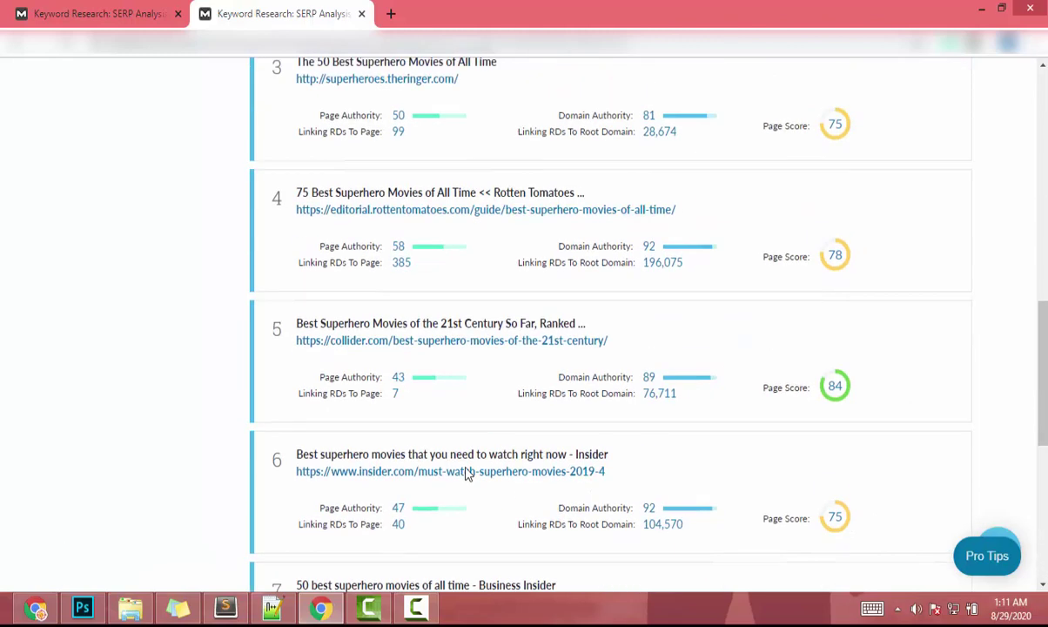
- Analyze the pasted gamesradar URL in Site Overview and show all 328 ranking keywords
click(122, 202)
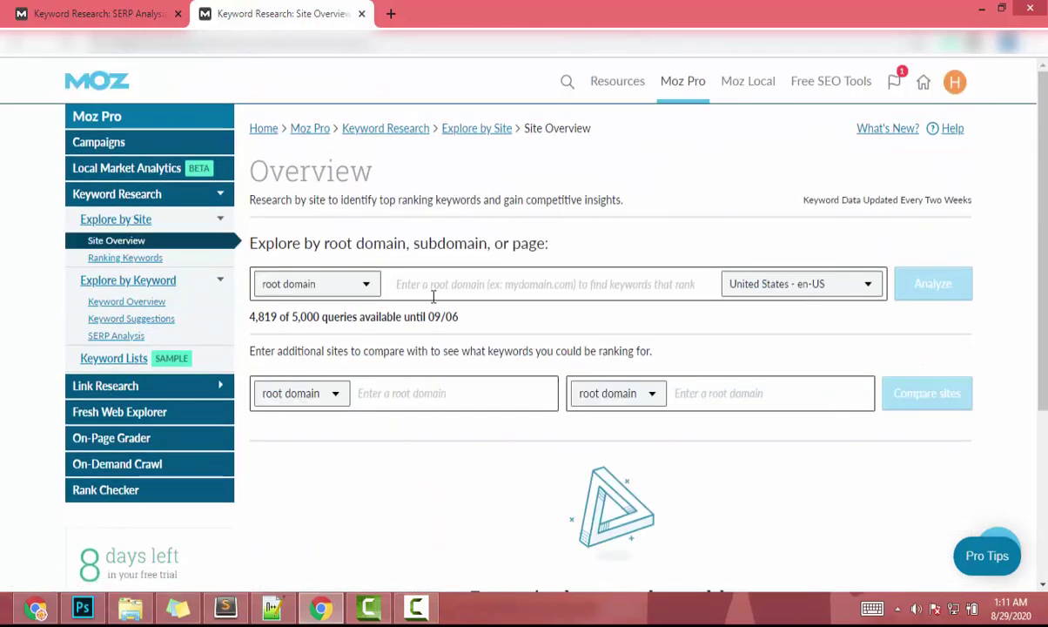
click(471, 287)
key(ctrl+v)
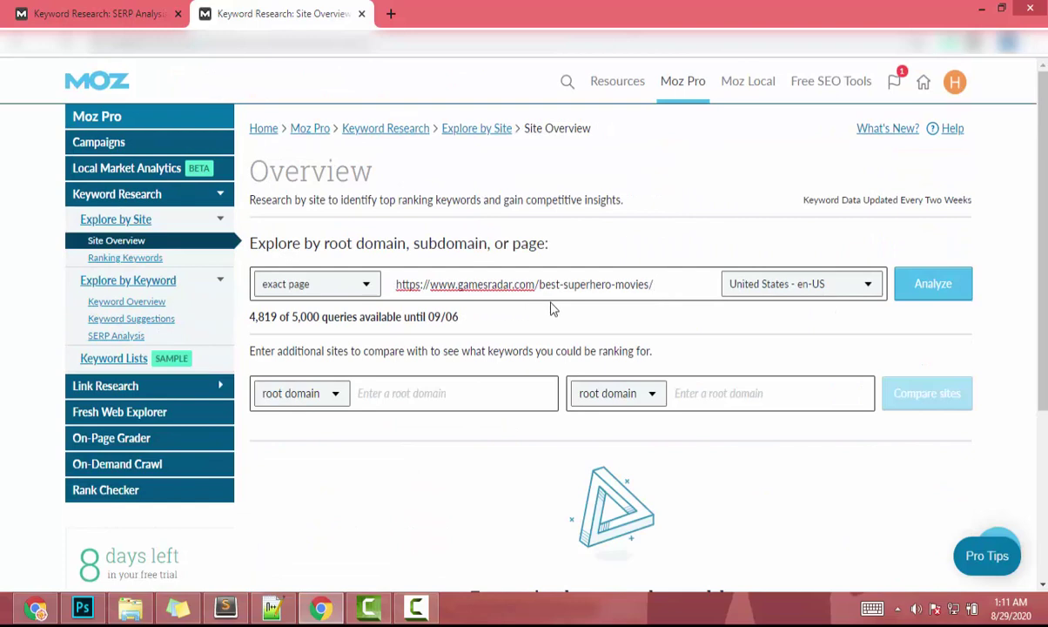
click(930, 283)
scroll(578, 289, down, 10)
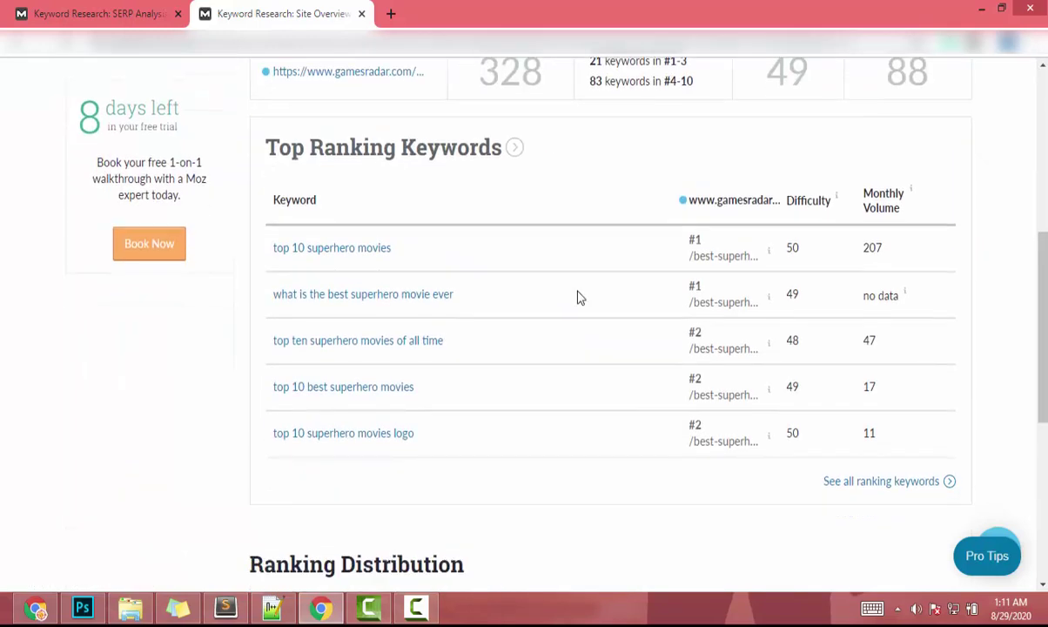
click(867, 416)
- Sort the ranking keywords by Difficulty ascending, starting from difficulty 14
scroll(784, 261, down, 5)
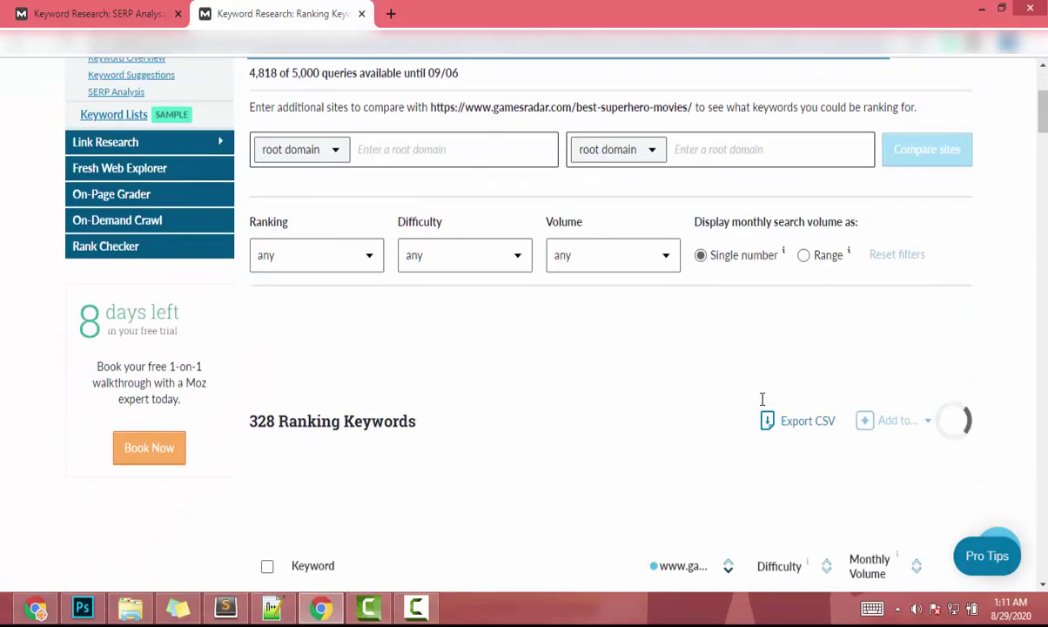
click(773, 235)
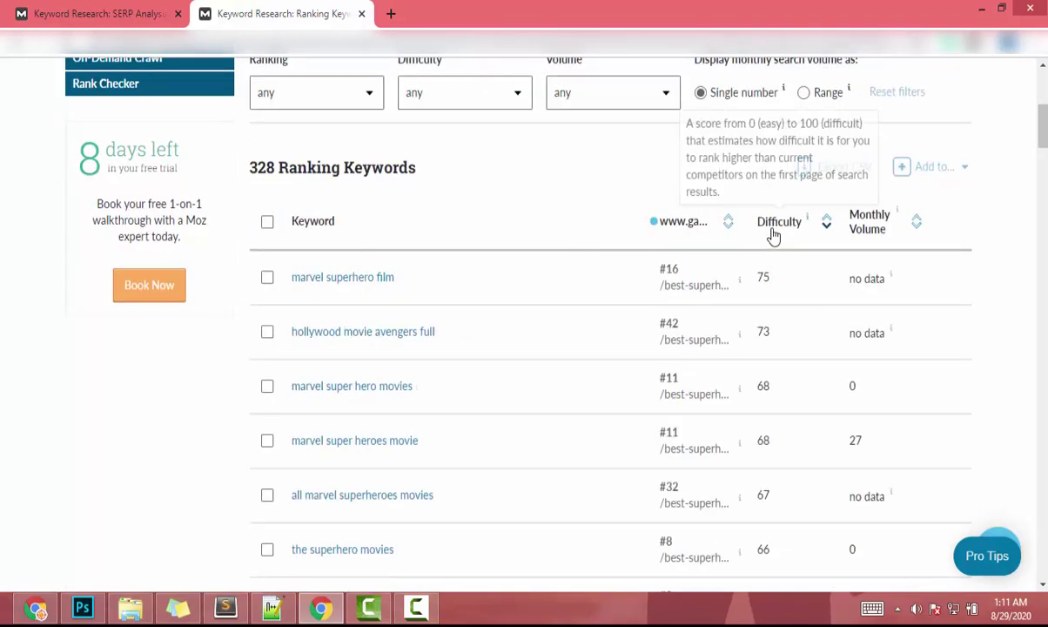
click(773, 235)
scroll(670, 299, down, 1)
scroll(283, 262, down, 1)
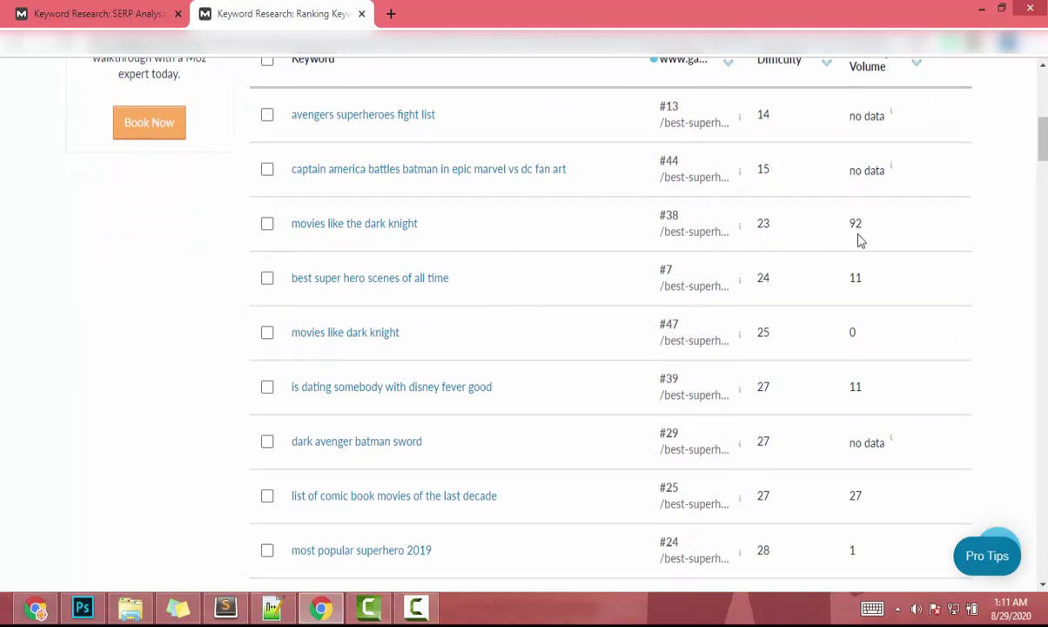
- Open 'movies like the dark knight' in a new tab and view its full SERP analysis
right_click(358, 231)
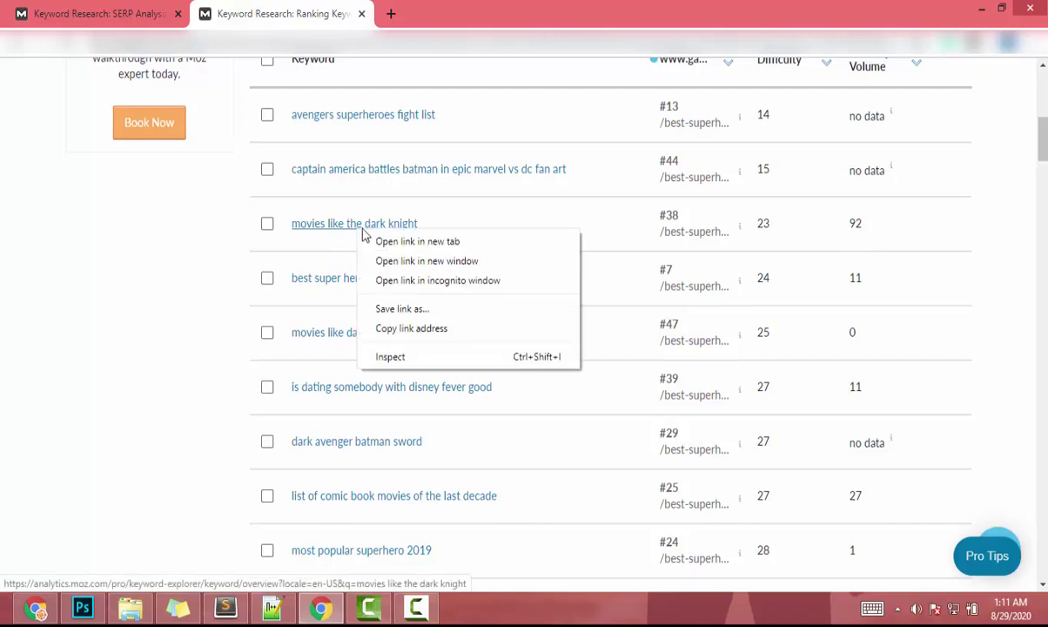
click(376, 239)
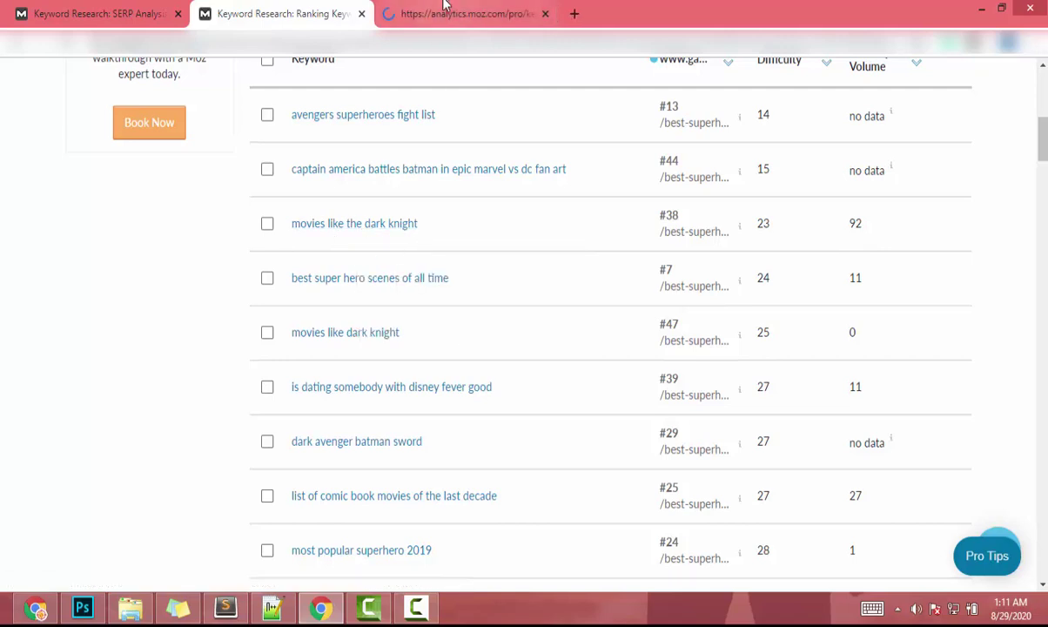
key(ctrl+Tab)
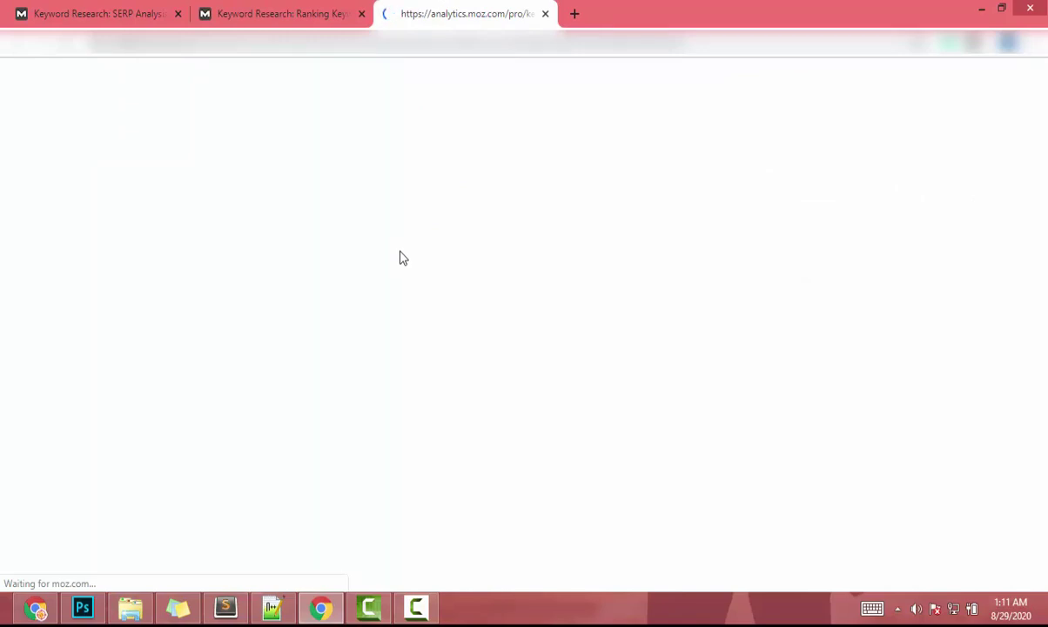
scroll(400, 258, down, 2)
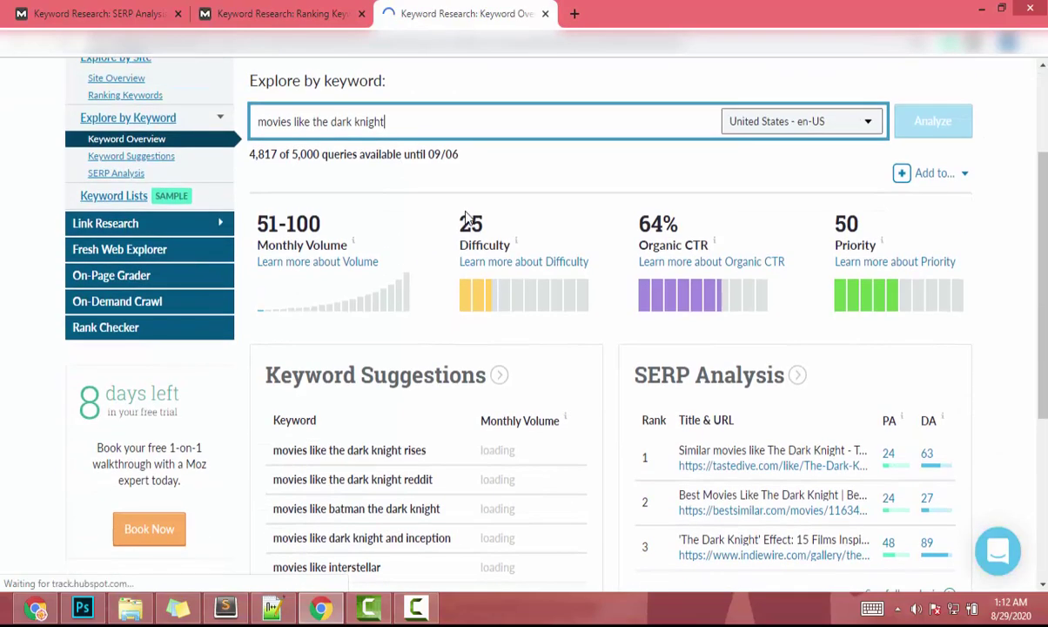
scroll(827, 305, down, 3)
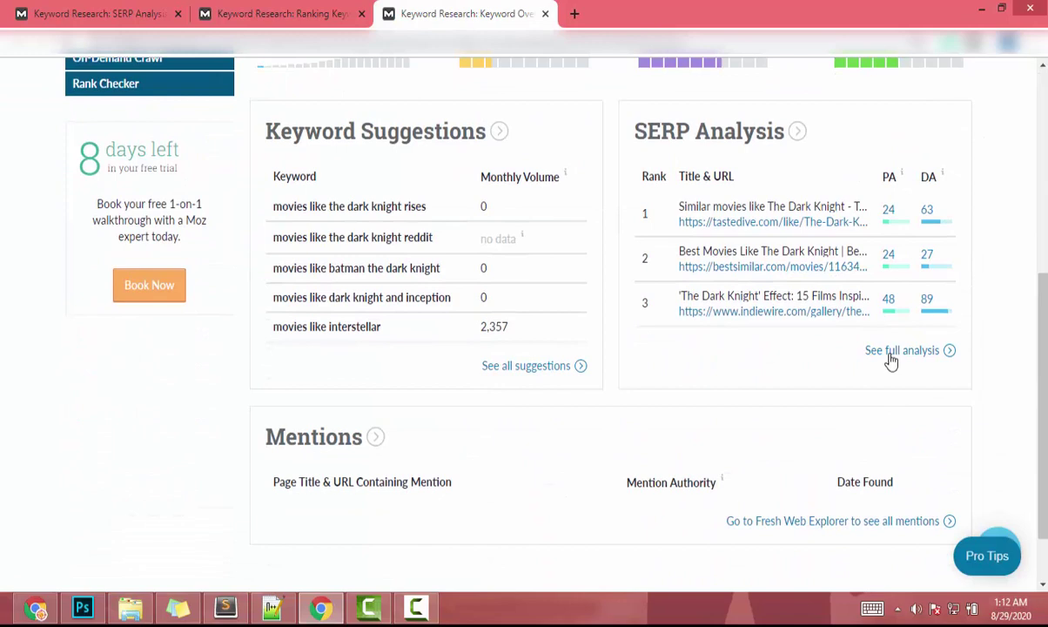
click(897, 352)
- Copy the link address of the whichmovienext result (result 5) from the SERP list
scroll(346, 189, down, 10)
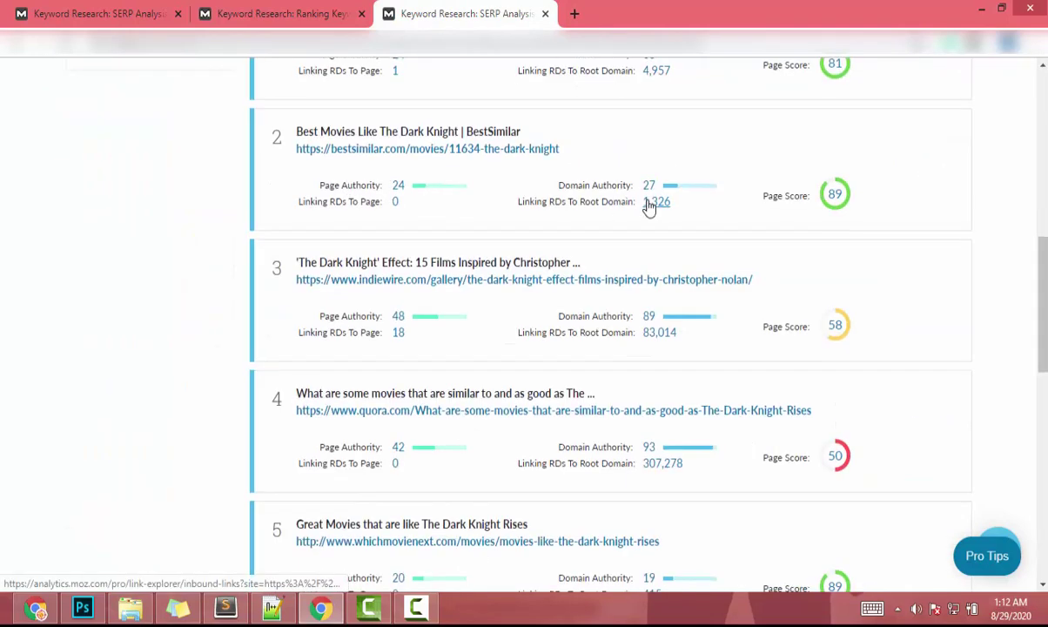
scroll(648, 204, down, 2)
scroll(696, 305, down, 2)
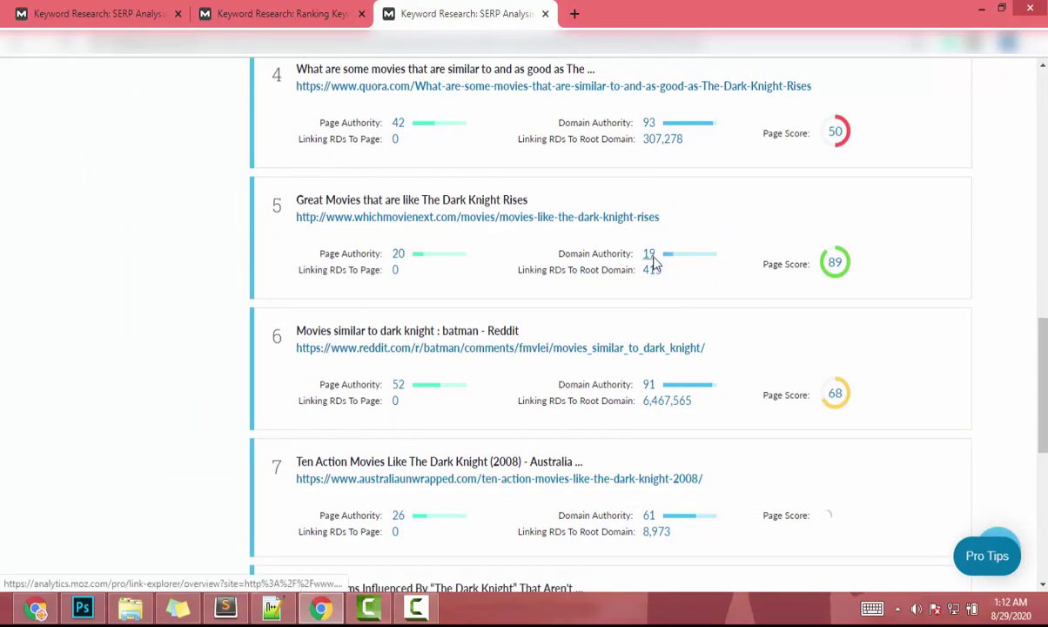
scroll(655, 264, down, 6)
scroll(607, 406, up, 7)
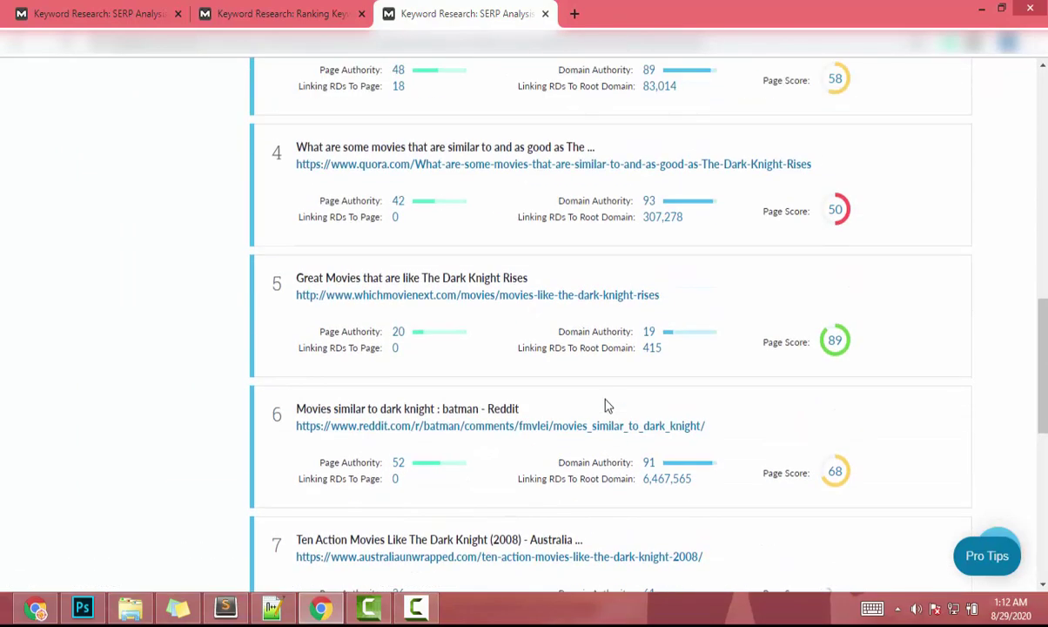
right_click(561, 301)
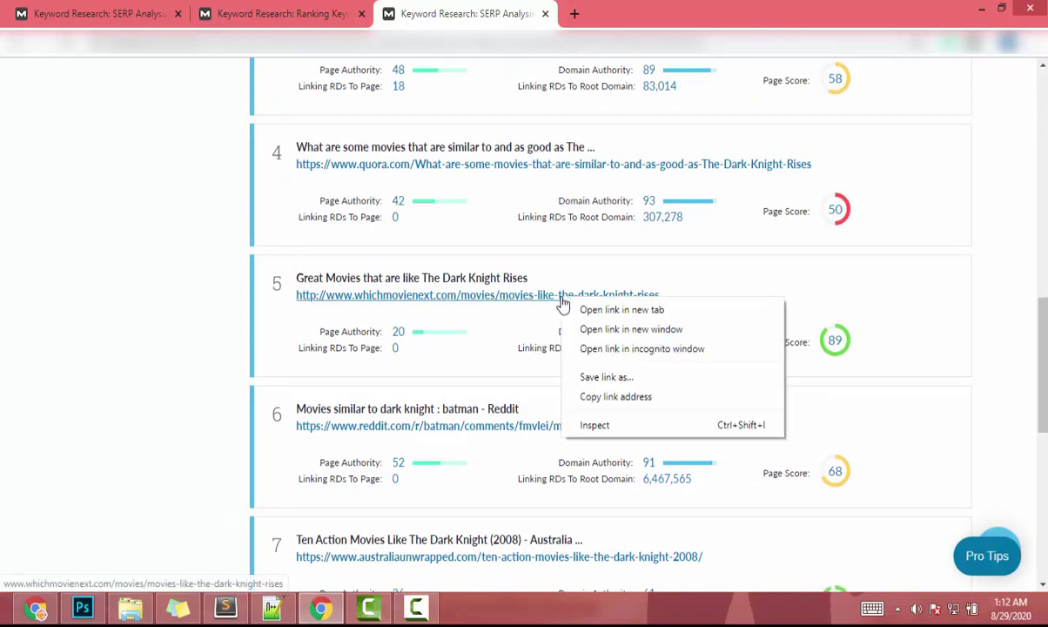
click(622, 398)
scroll(456, 405, up, 10)
scroll(456, 405, up, 2)
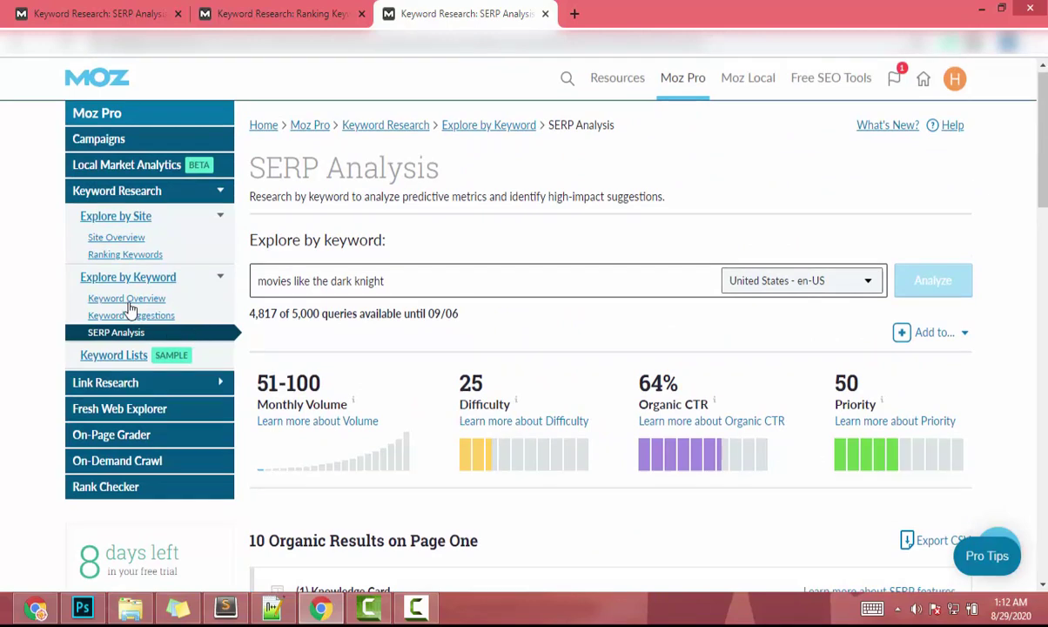
- Analyze the pasted whichmovienext URL as an exact page and list its four ranking keywords
click(125, 243)
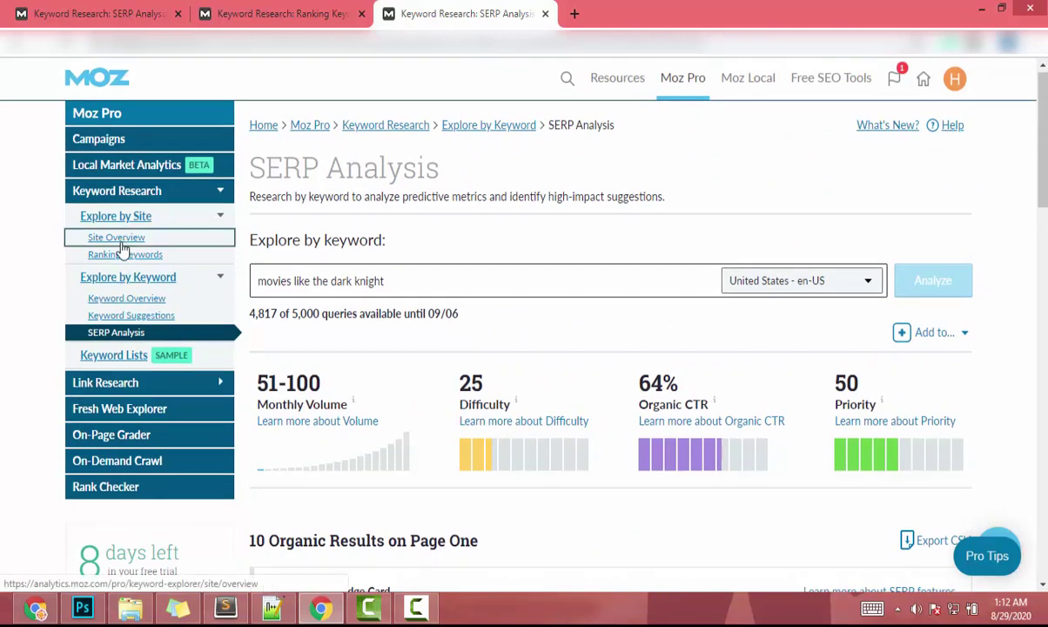
key(ctrl+v)
click(932, 284)
scroll(869, 326, down, 10)
click(870, 315)
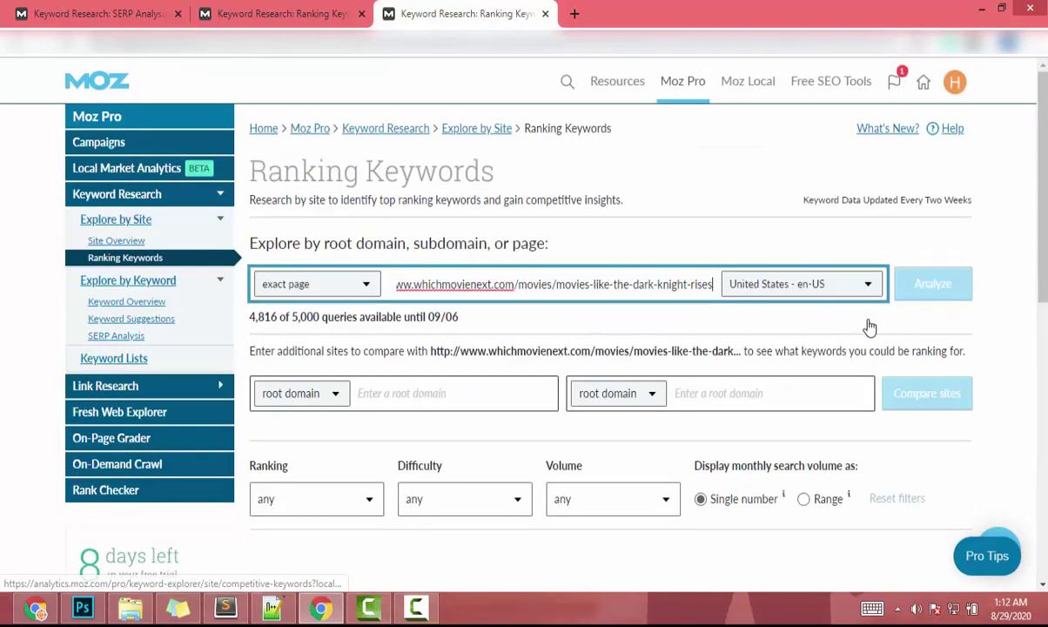
scroll(672, 346, down, 5)
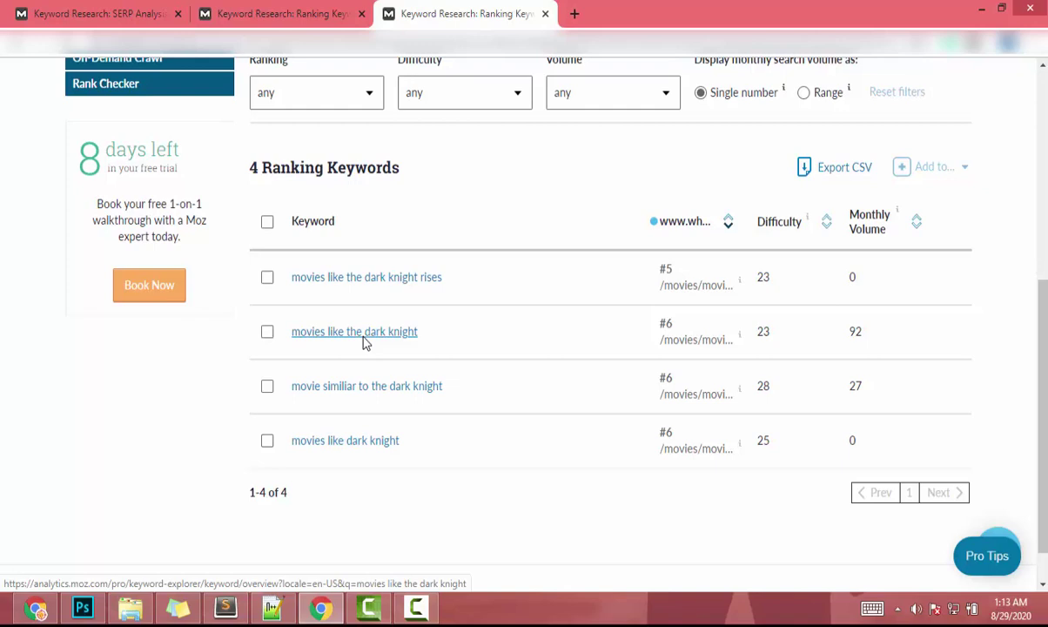
scroll(364, 343, up, 2)
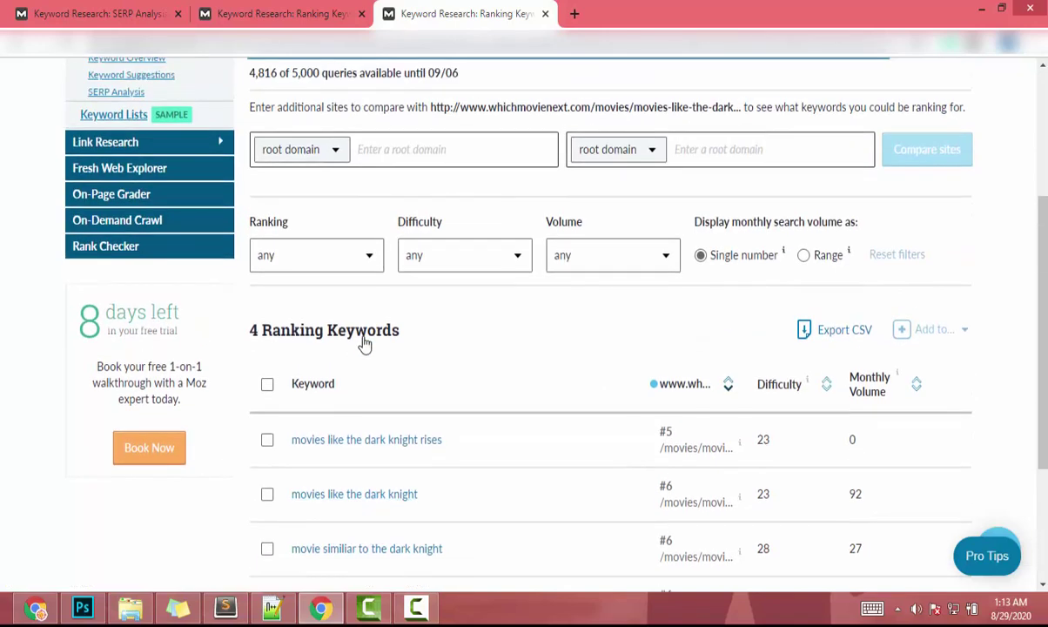